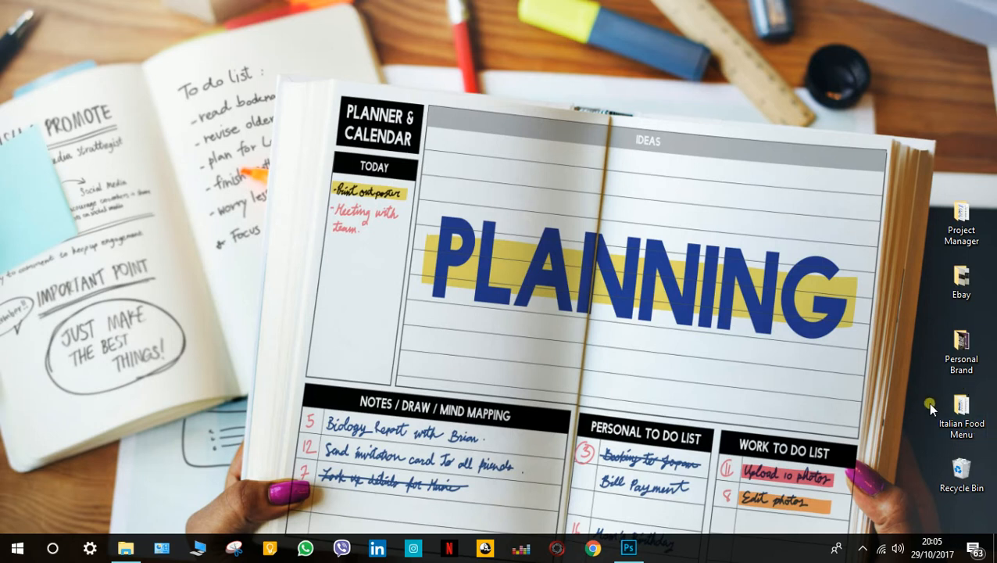
Open the Italian Food Menu folder on the desktop and look through the font files in its Font subfolder.
{"action": "double_click", "coordinate": [971, 411]}
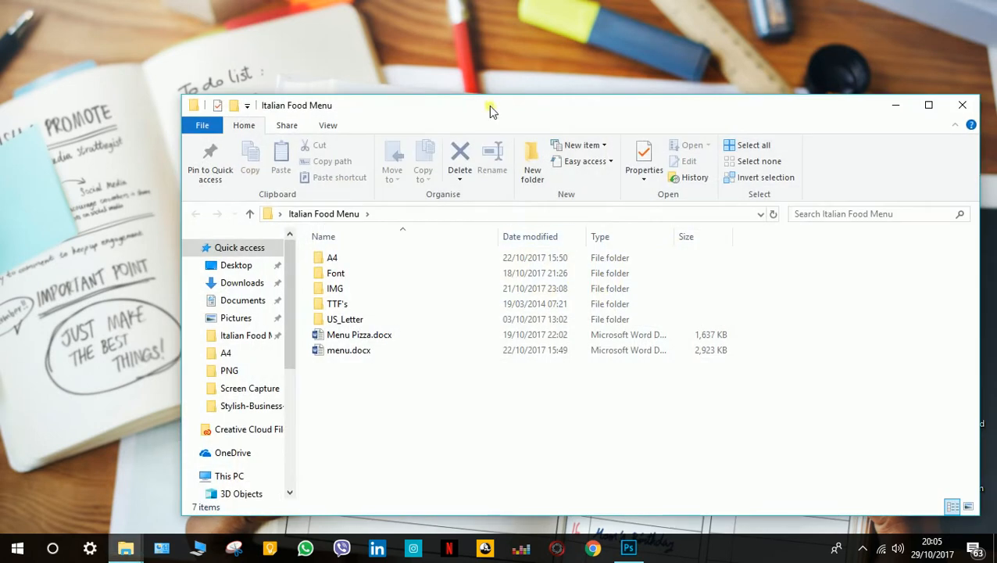
{"action": "left_click_drag", "start_coordinate": [488, 106], "coordinate": [428, 66]}
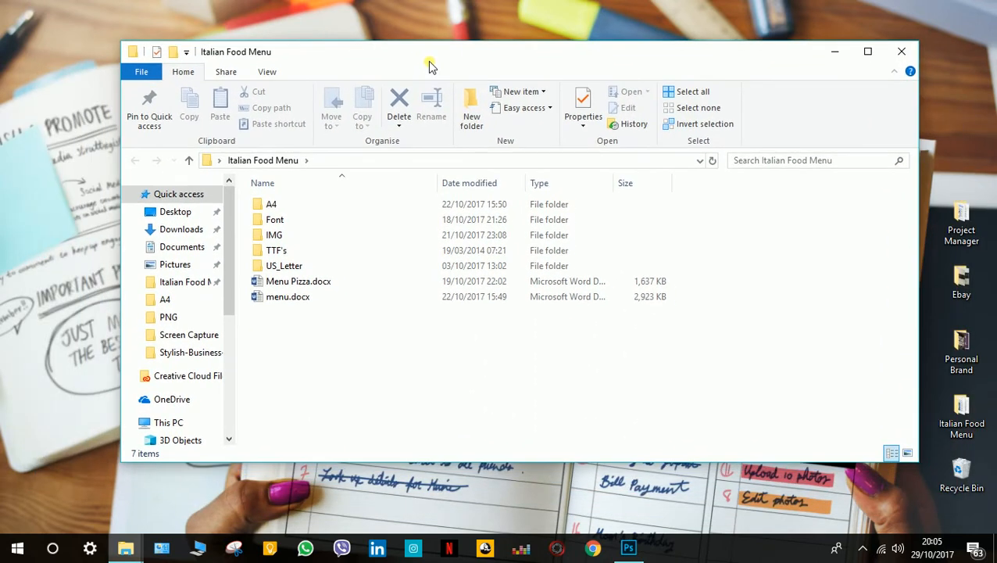
{"action": "double_click", "coordinate": [287, 221]}
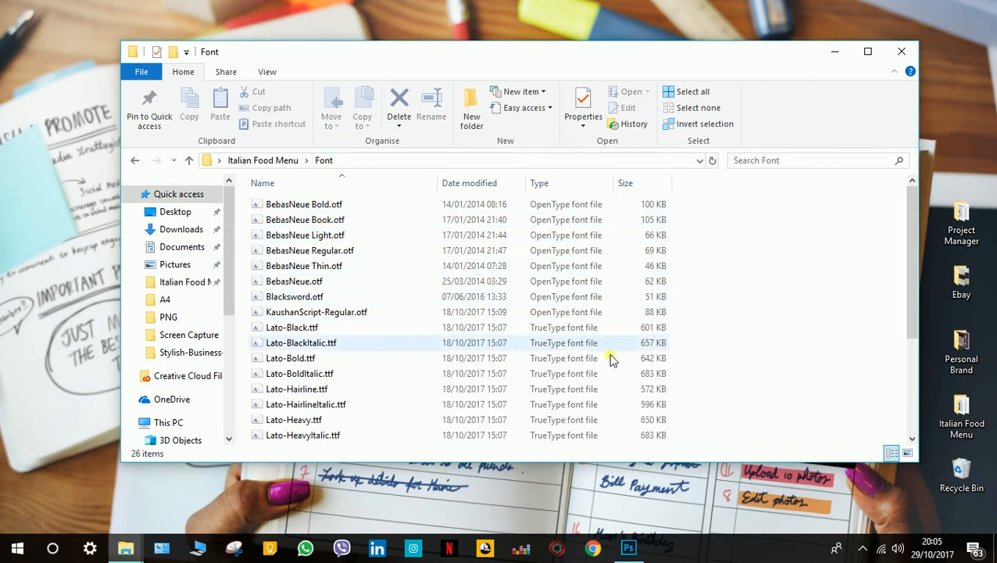
{"action": "scroll", "coordinate": [688, 410], "scroll_direction": "down", "scroll_amount": 3}
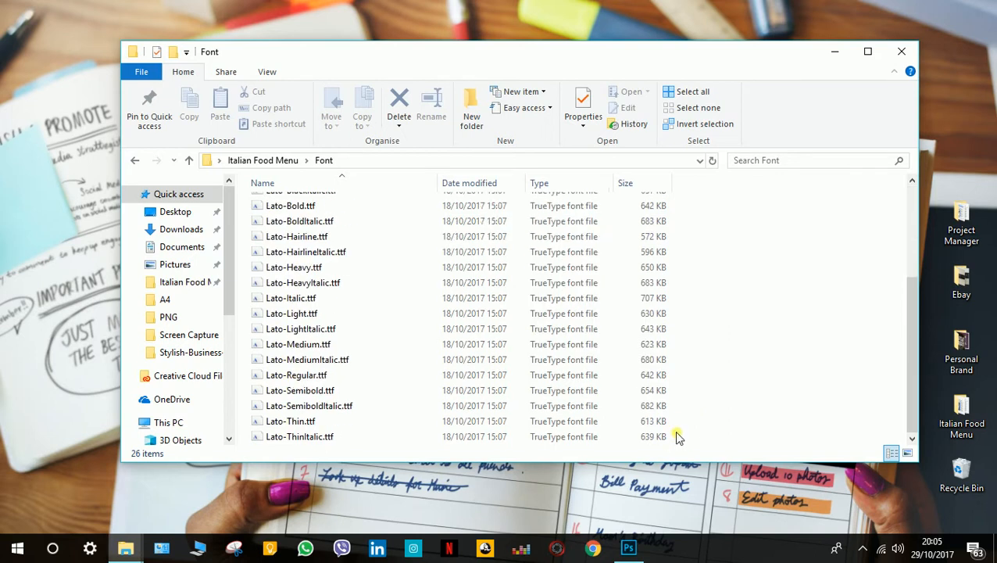
{"action": "left_click_drag", "start_coordinate": [676, 436], "coordinate": [734, 245]}
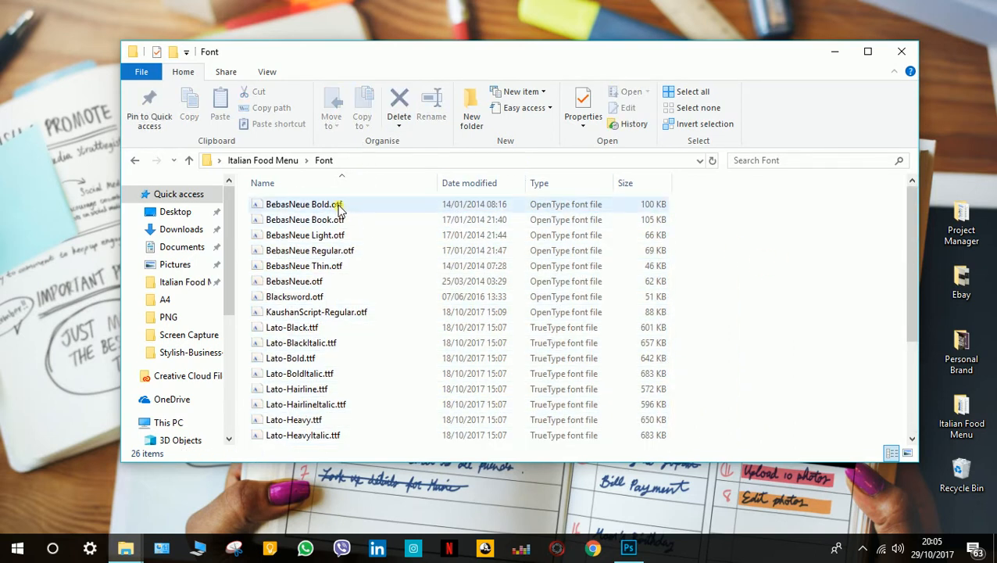
Install the BebasNeue Bold.otf font, replacing the existing installation, and close the font preview.
{"action": "double_click", "coordinate": [311, 205]}
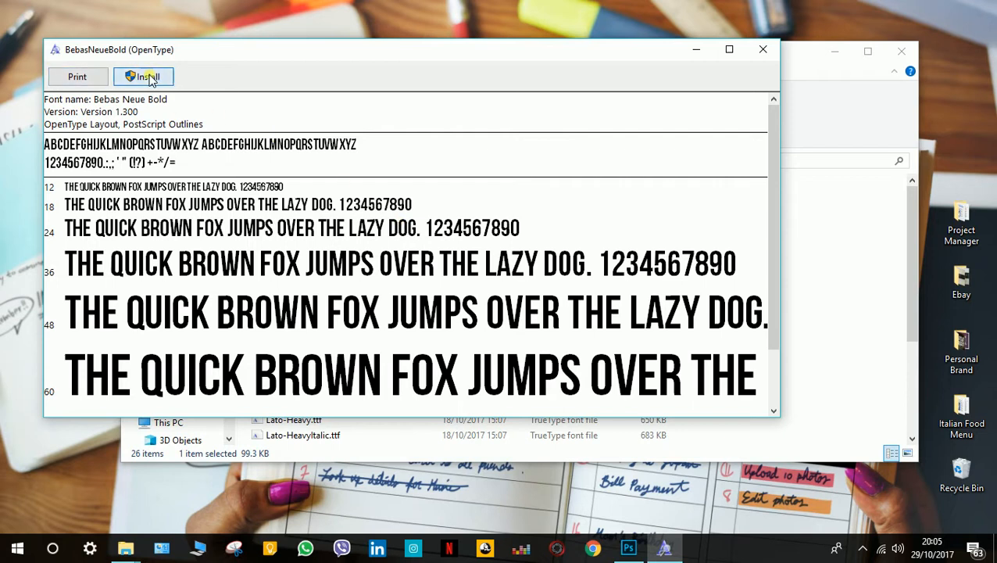
{"action": "left_click", "coordinate": [148, 77]}
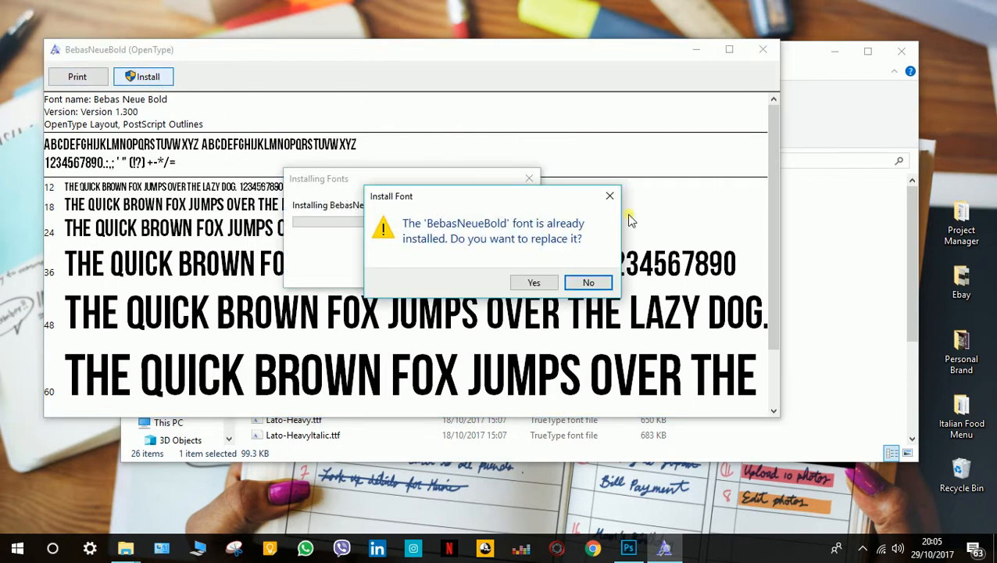
{"action": "left_click_drag", "start_coordinate": [486, 201], "coordinate": [682, 188]}
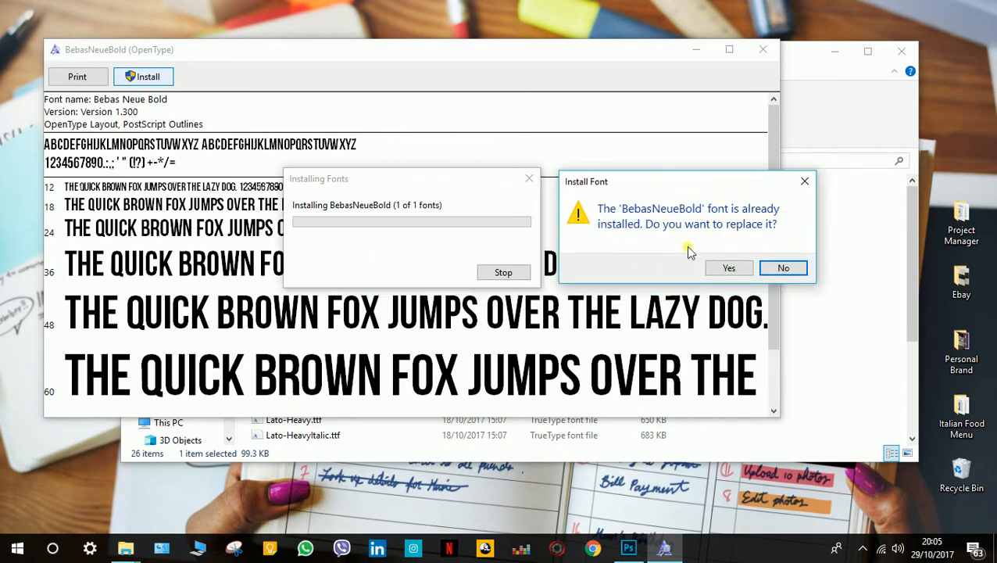
{"action": "left_click", "coordinate": [727, 269]}
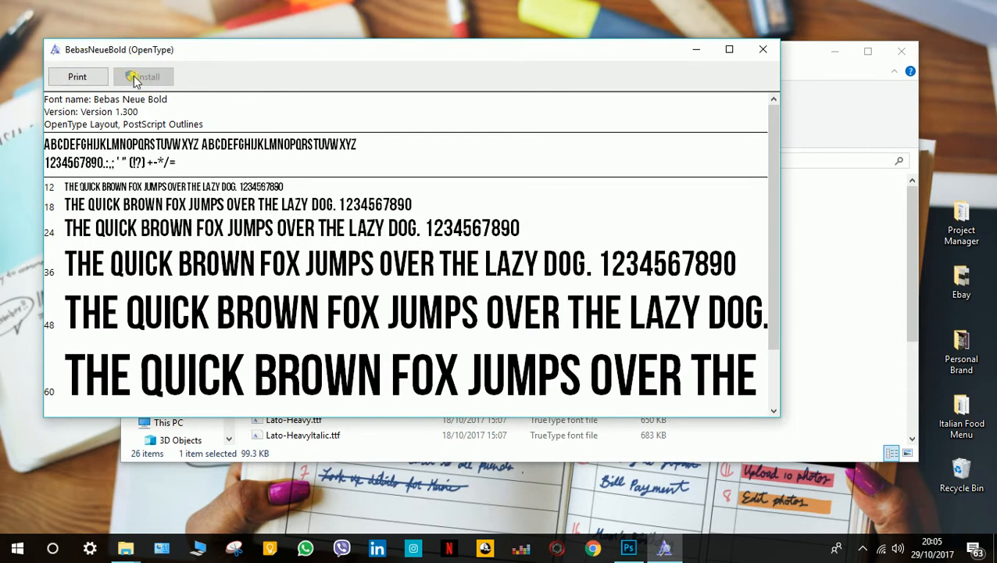
{"action": "left_click", "coordinate": [149, 78]}
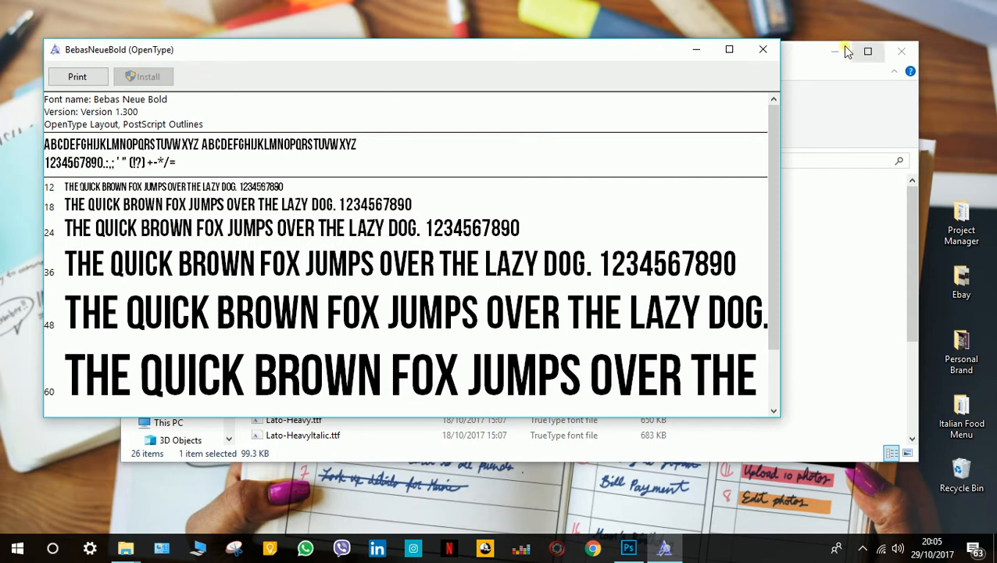
{"action": "left_click", "coordinate": [729, 50]}
{"action": "left_click", "coordinate": [976, 8]}
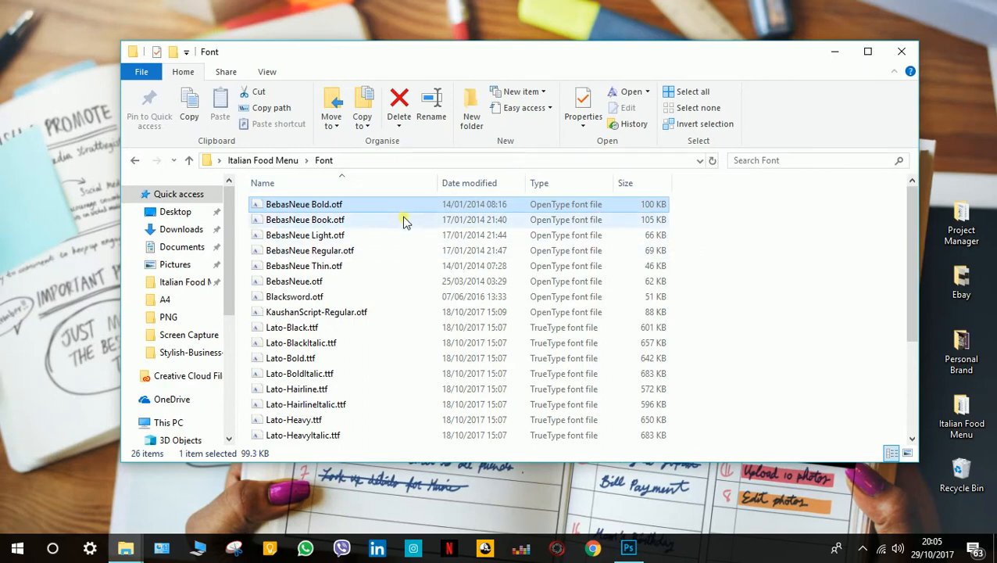
Leave the Font folder and open the A4 folder of the Italian Food Menu.
{"action": "scroll", "coordinate": [674, 278], "scroll_direction": "down", "scroll_amount": 4}
{"action": "left_click", "coordinate": [656, 283], "text": "shift"}
{"action": "left_click", "coordinate": [727, 345]}
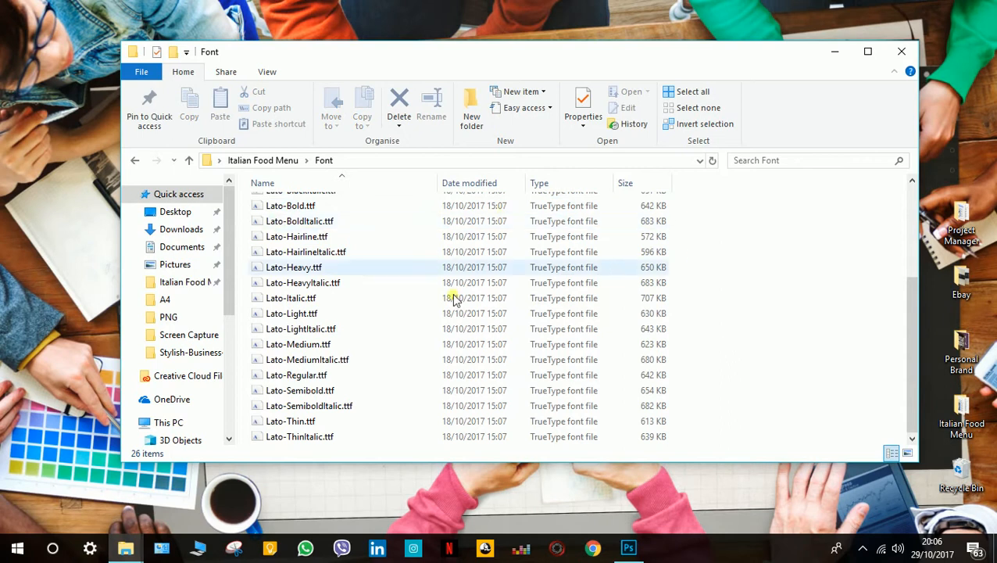
{"action": "left_click", "coordinate": [139, 161]}
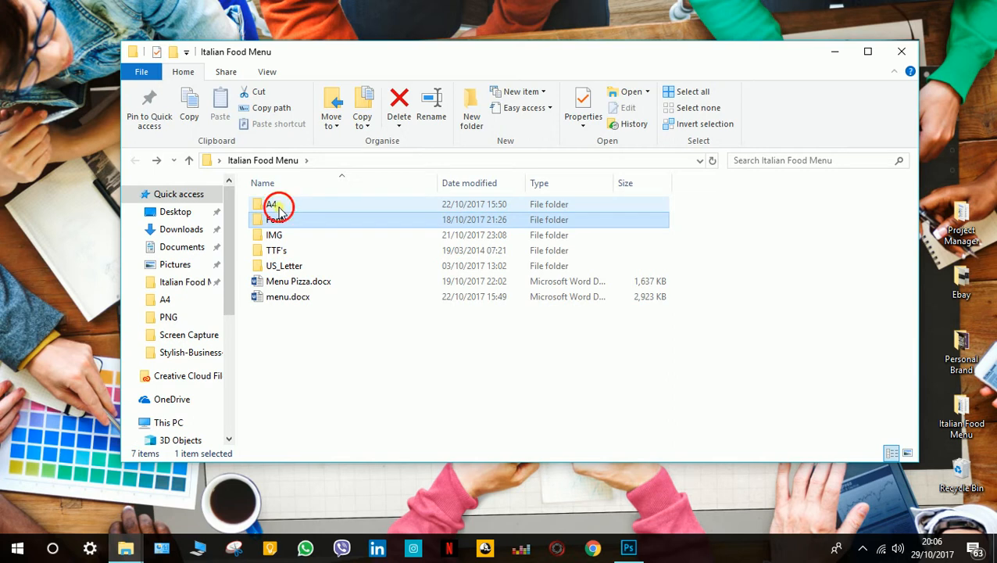
{"action": "double_click", "coordinate": [275, 204]}
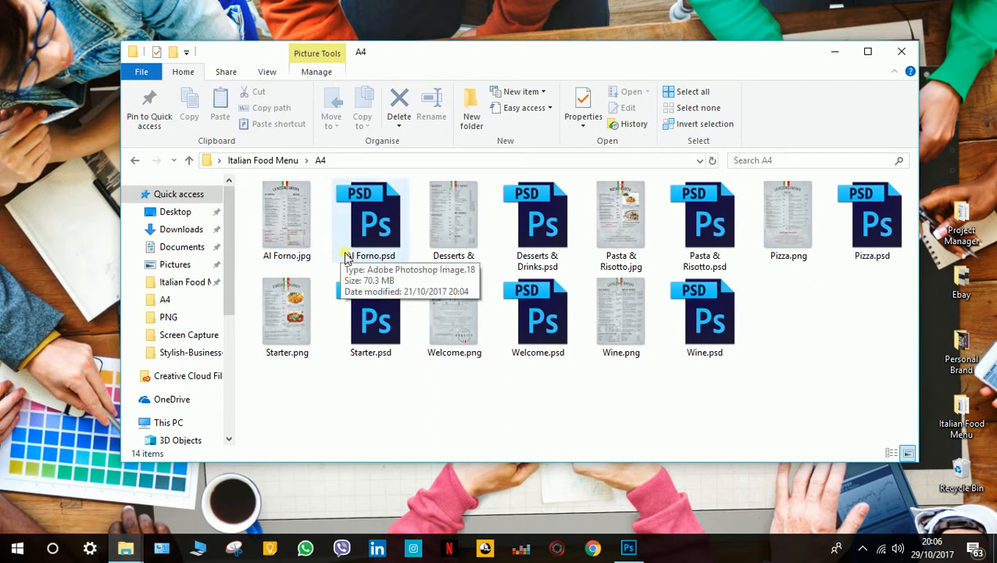
Preview the Al Forno.jpg menu image and close the viewer.
{"action": "double_click", "coordinate": [301, 225]}
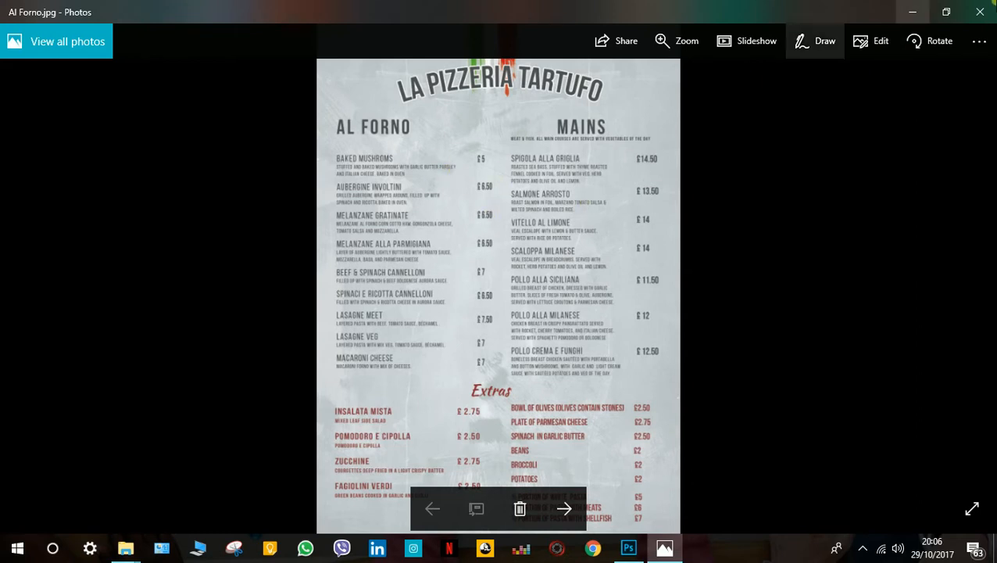
{"action": "left_click", "coordinate": [977, 14]}
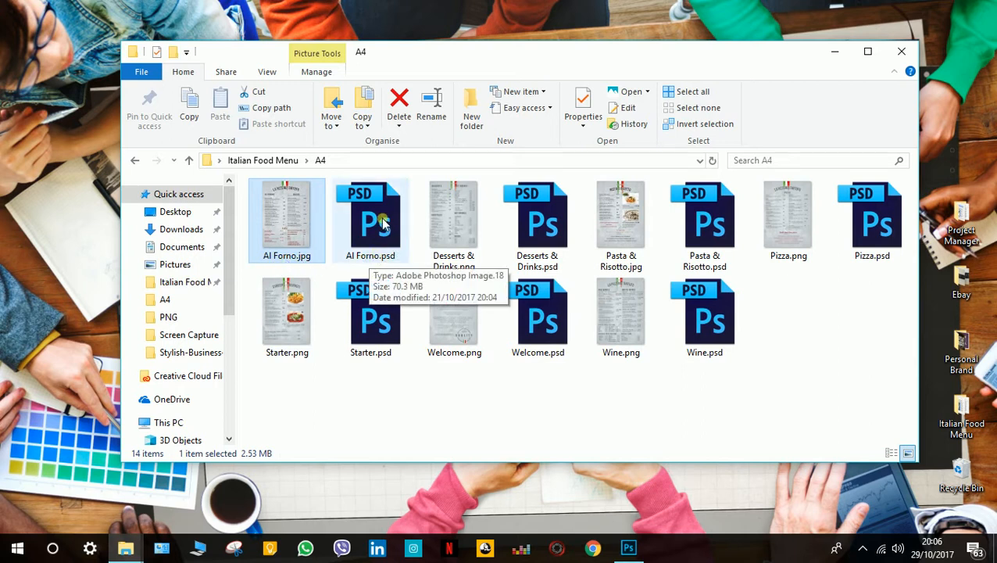
{"action": "left_click", "coordinate": [403, 396]}
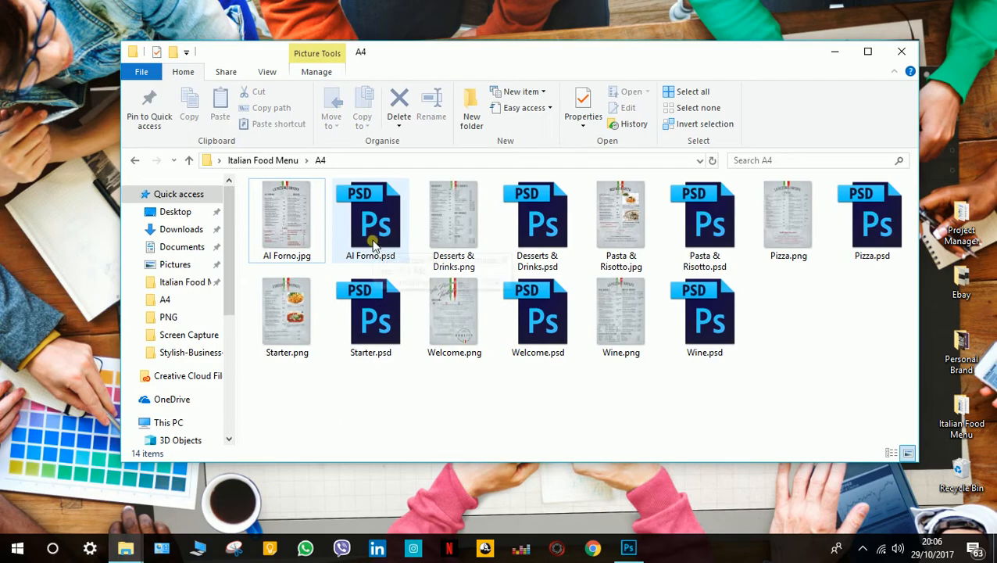
Open Al Forno.psd in Photoshop and collapse the Character panel.
{"action": "double_click", "coordinate": [374, 245]}
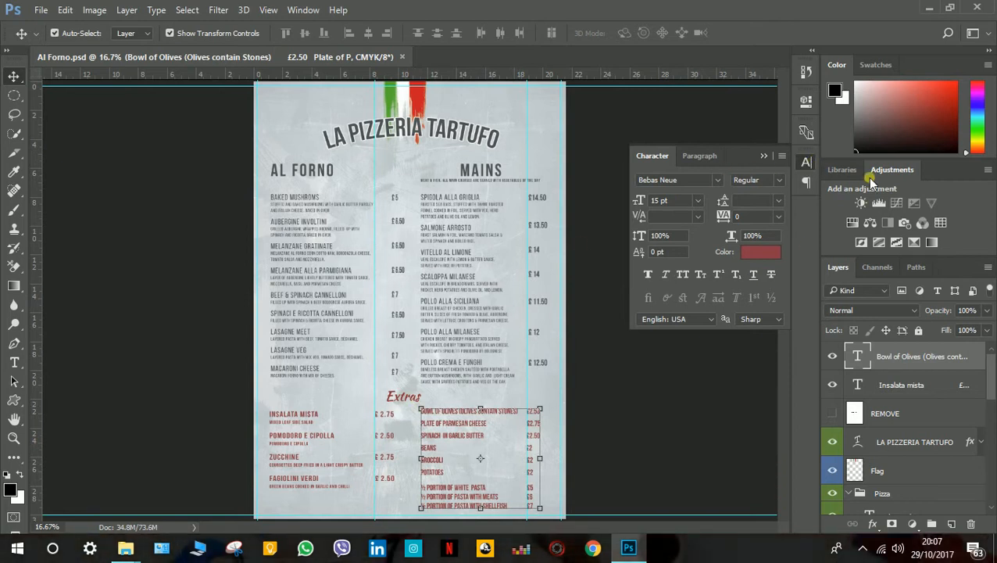
{"action": "left_click", "coordinate": [807, 162]}
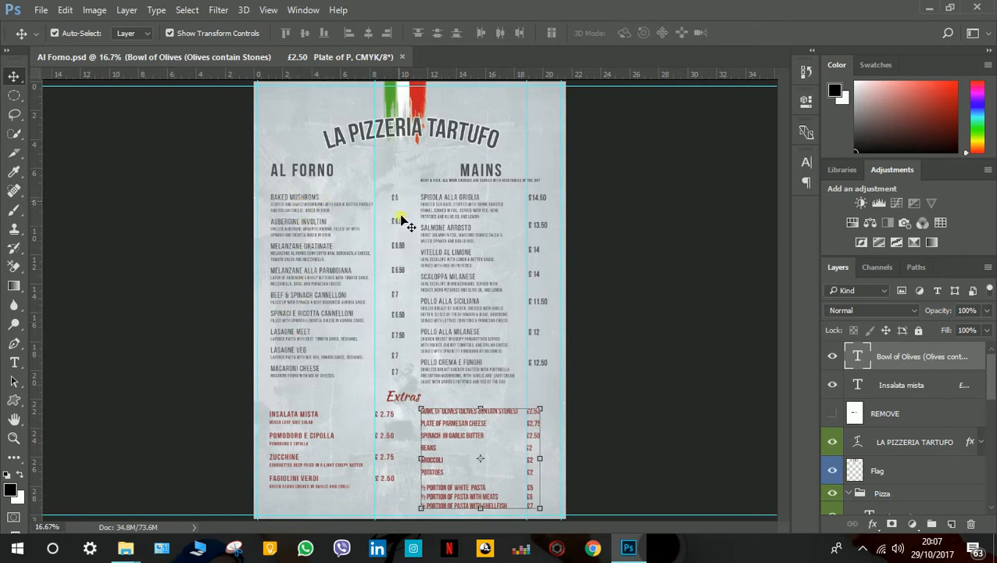
Activate the Type tool, set the document zoom to 26.67% and show the upper part of the menu.
{"action": "left_click", "coordinate": [15, 364]}
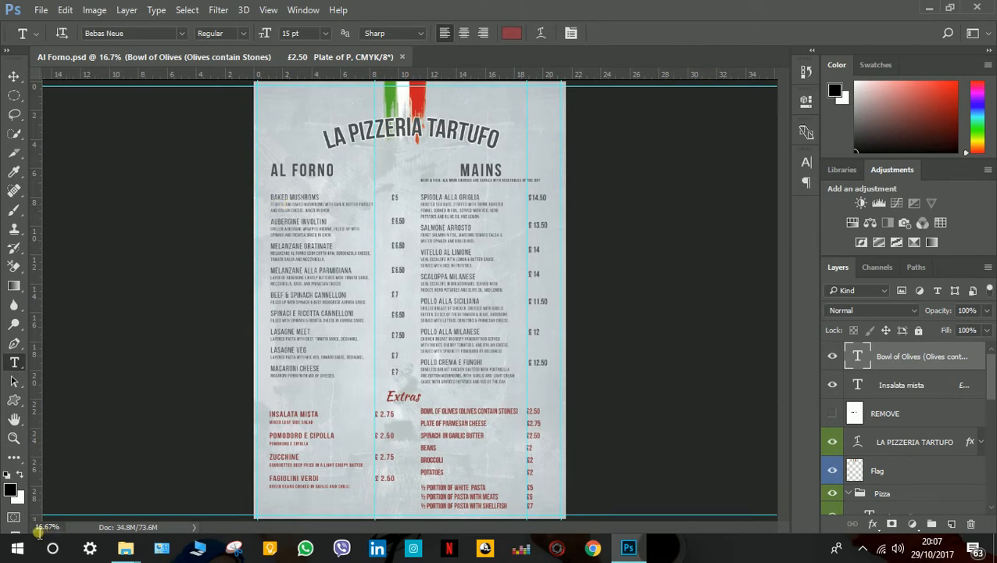
{"action": "left_click_drag", "start_coordinate": [38, 531], "coordinate": [66, 534]}
{"action": "type", "text": "15.67%"}
{"action": "key", "text": "BackSpace"}
{"action": "type", "text": "25"}
{"action": "key", "text": "Return"}
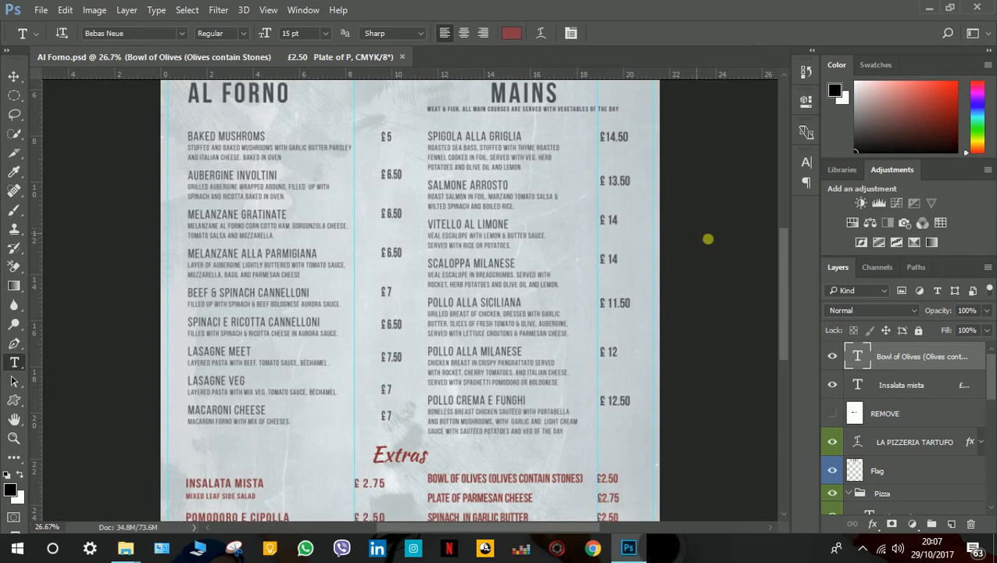
{"action": "left_click_drag", "start_coordinate": [779, 316], "coordinate": [779, 267]}
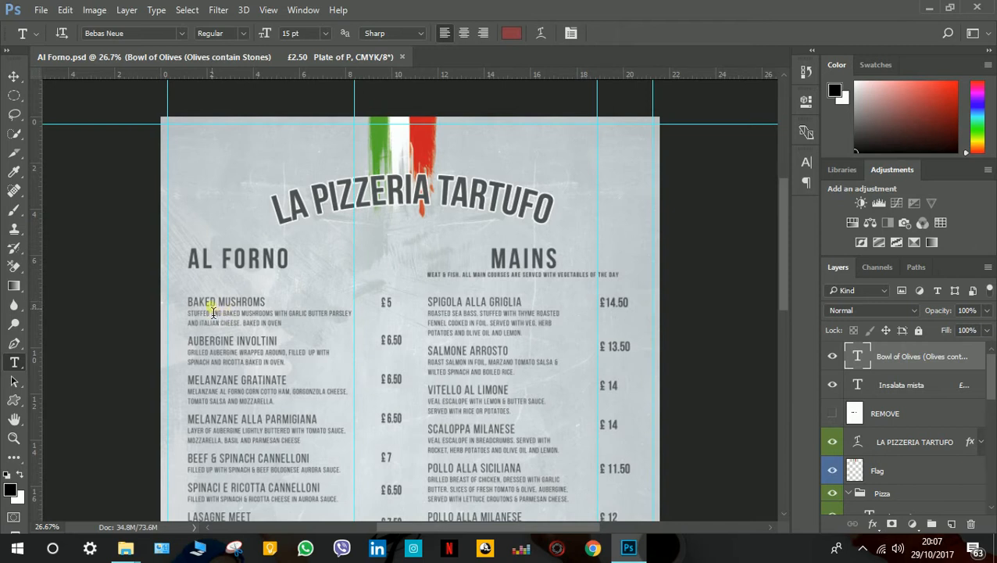
Retype a letter in the Baked Mushroms entry of the dishes text block and commit the text edit.
{"action": "left_click", "coordinate": [260, 321], "text": "ctrl"}
{"action": "left_click", "coordinate": [260, 321]}
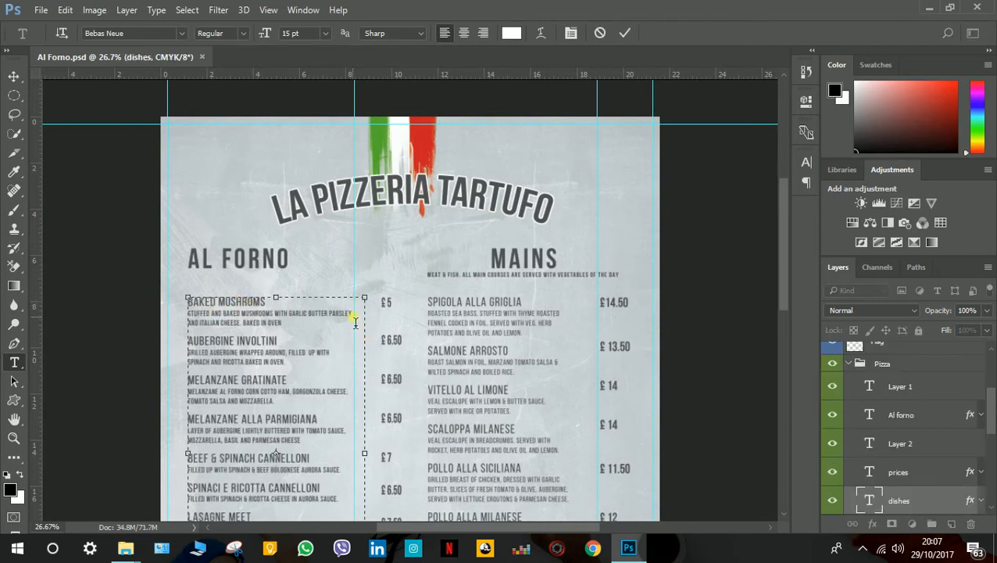
{"action": "type", "text": "O"}
{"action": "key", "text": "BackSpace"}
{"action": "key", "text": "BackSpace"}
{"action": "type", "text": "O"}
{"action": "left_click", "coordinate": [250, 322]}
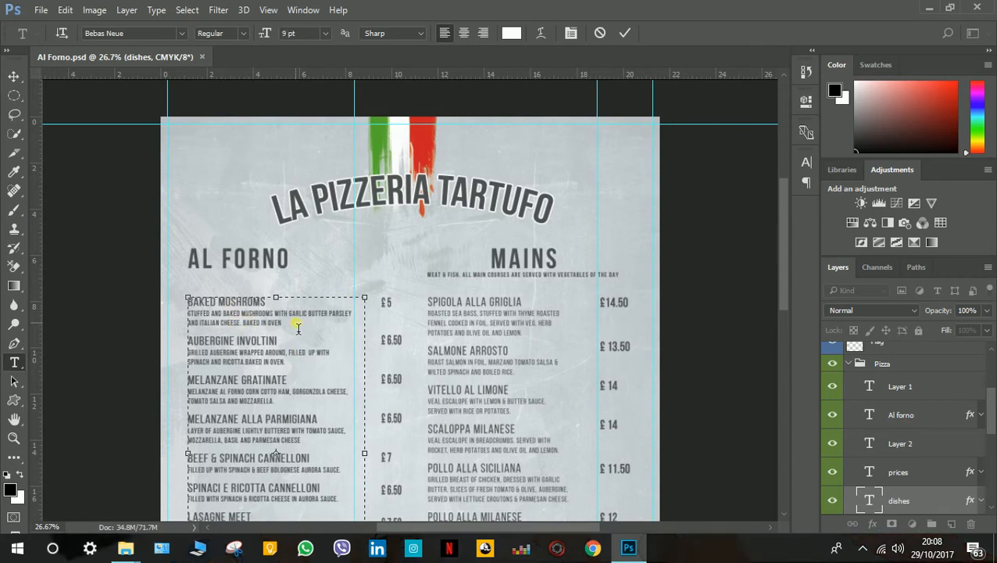
{"action": "left_click", "coordinate": [623, 35]}
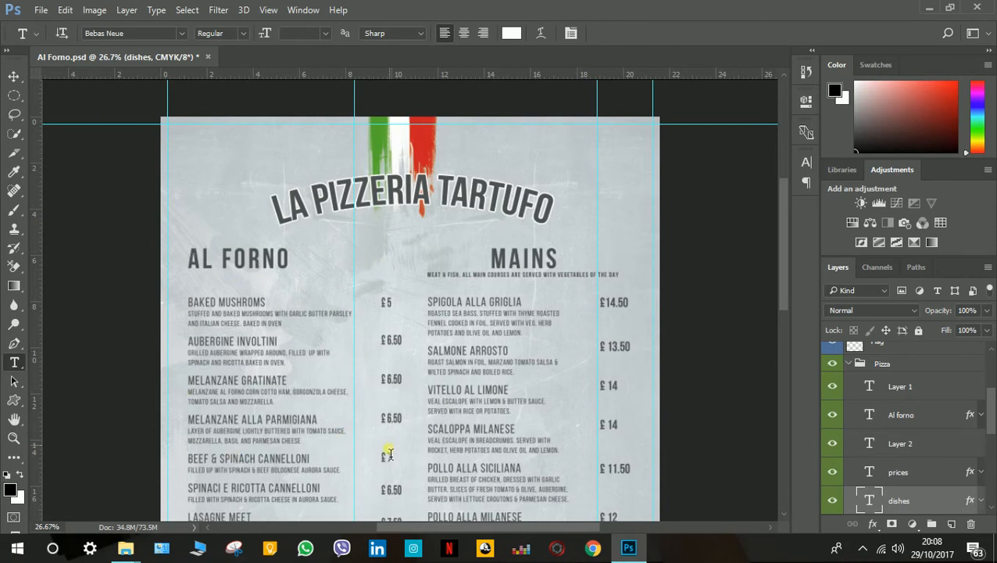
Try editing the text of the AL FORNO heading.
{"action": "left_click", "coordinate": [240, 266]}
{"action": "left_click_drag", "start_coordinate": [181, 260], "coordinate": [261, 258]}
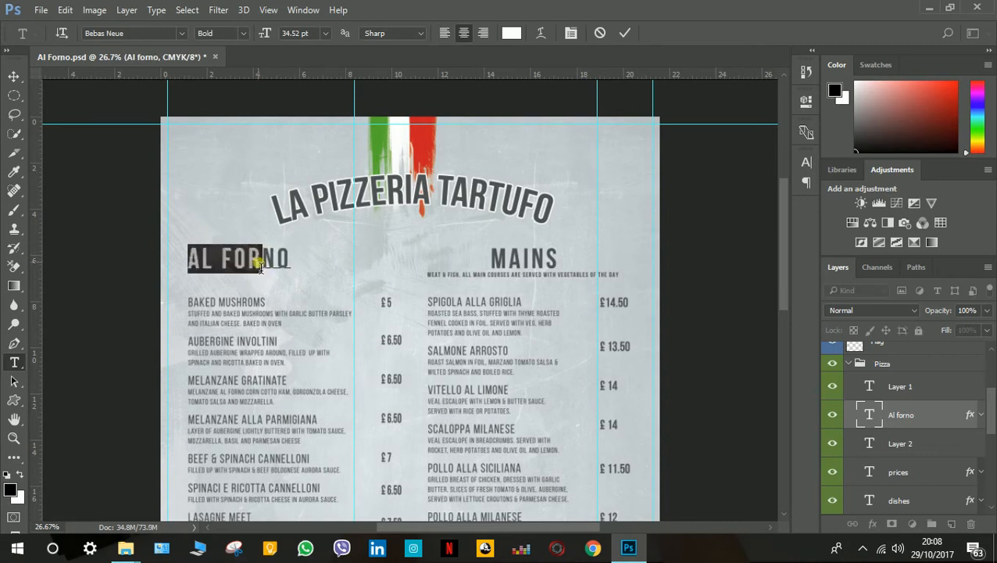
{"action": "left_click", "coordinate": [271, 267]}
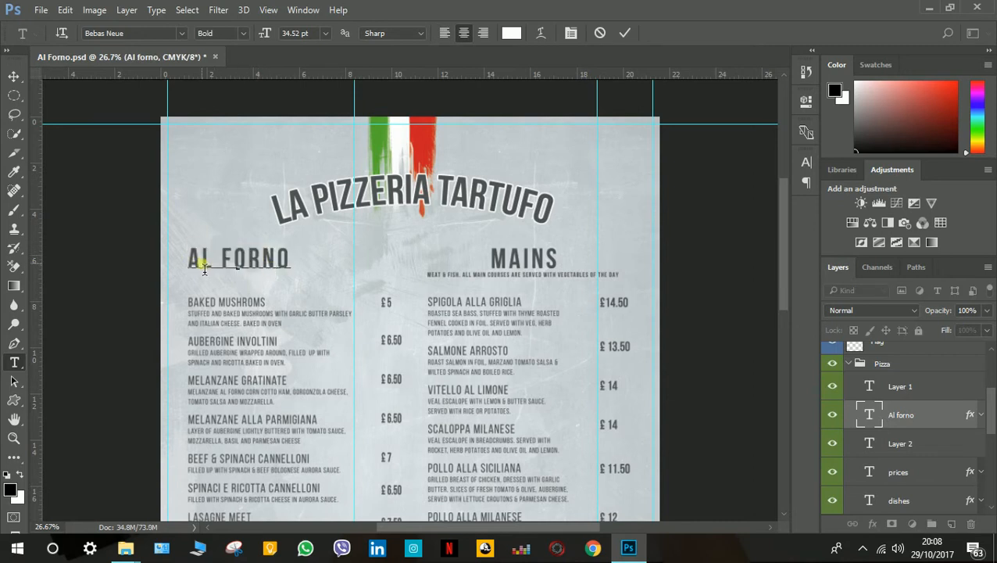
{"action": "left_click_drag", "start_coordinate": [202, 265], "coordinate": [289, 264]}
{"action": "left_click", "coordinate": [288, 265]}
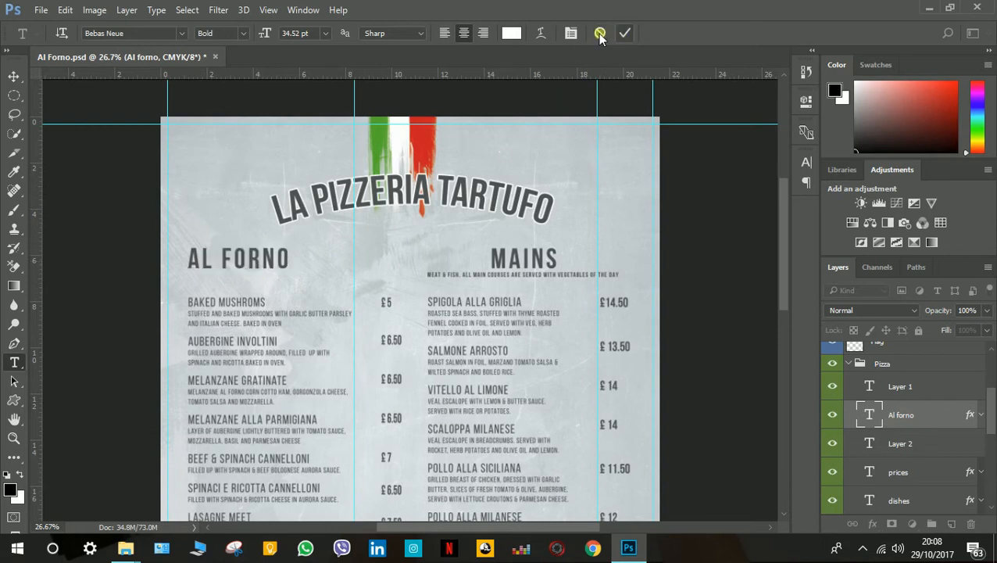
{"action": "left_click", "coordinate": [599, 33]}
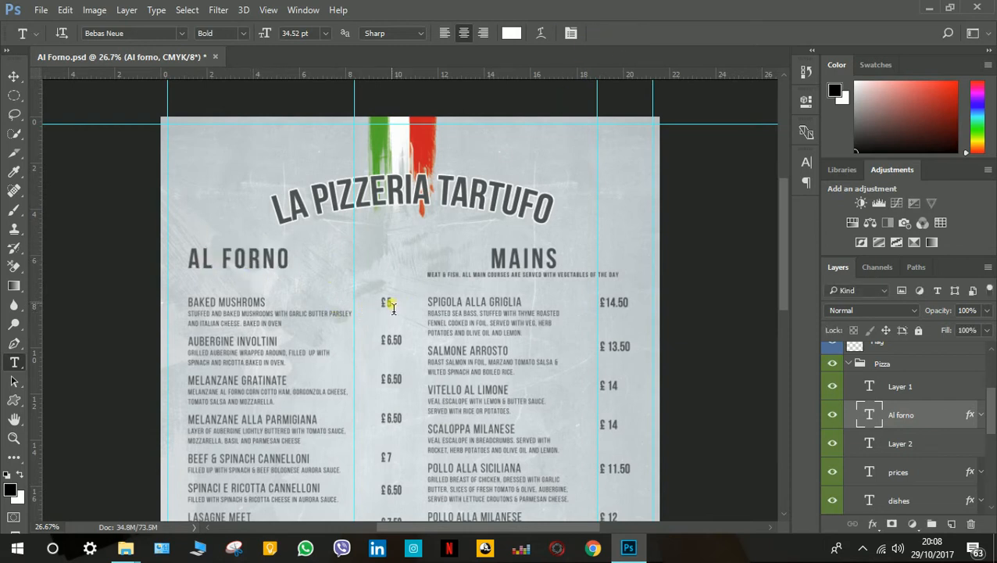
{"action": "left_click", "coordinate": [263, 260]}
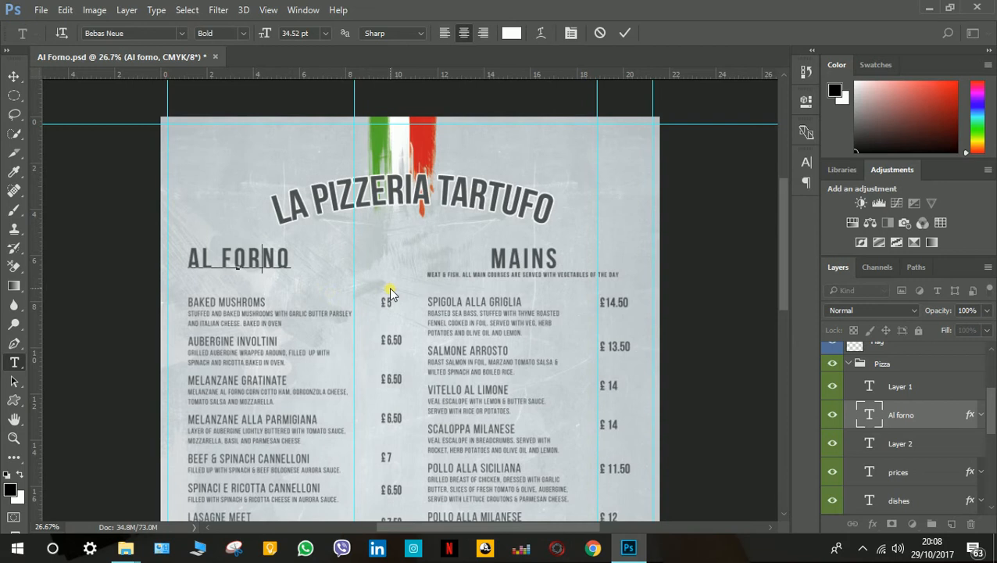
{"action": "type", "text": "th"}
{"action": "key", "text": "BackSpace"}
{"action": "key", "text": "BackSpace"}
{"action": "left_click", "coordinate": [626, 34]}
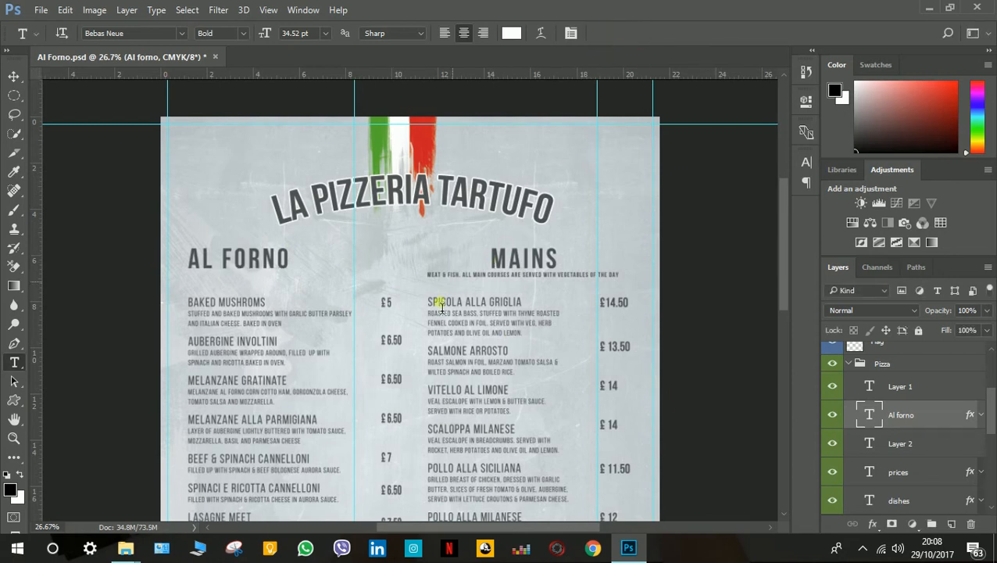
Try editing the Baked Mushroms price in the prices text block, and discard the edit.
{"action": "left_click", "coordinate": [388, 304]}
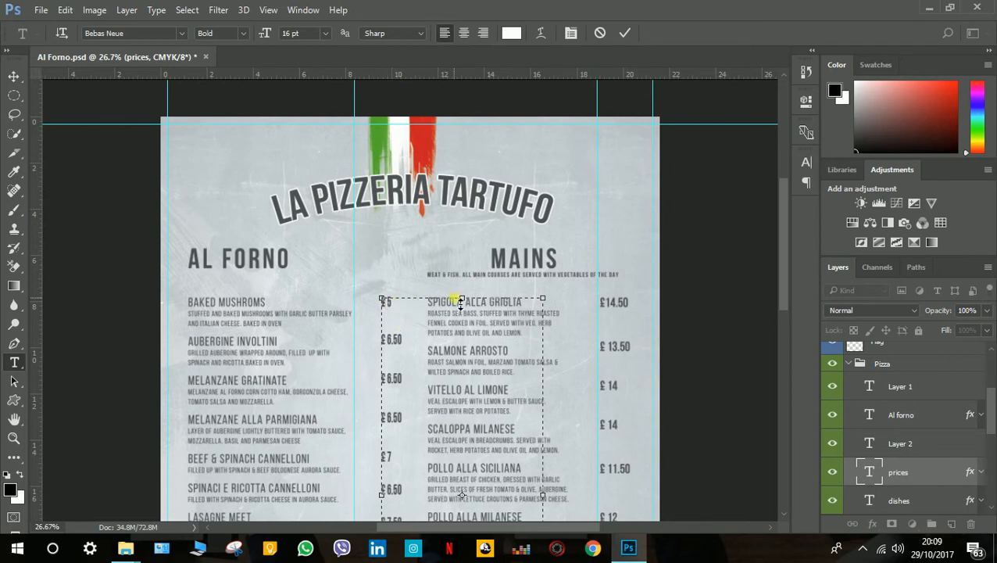
{"action": "type", "text": "£ 6.5"}
{"action": "key", "text": "BackSpace"}
{"action": "key", "text": "BackSpace"}
{"action": "left_click", "coordinate": [600, 33]}
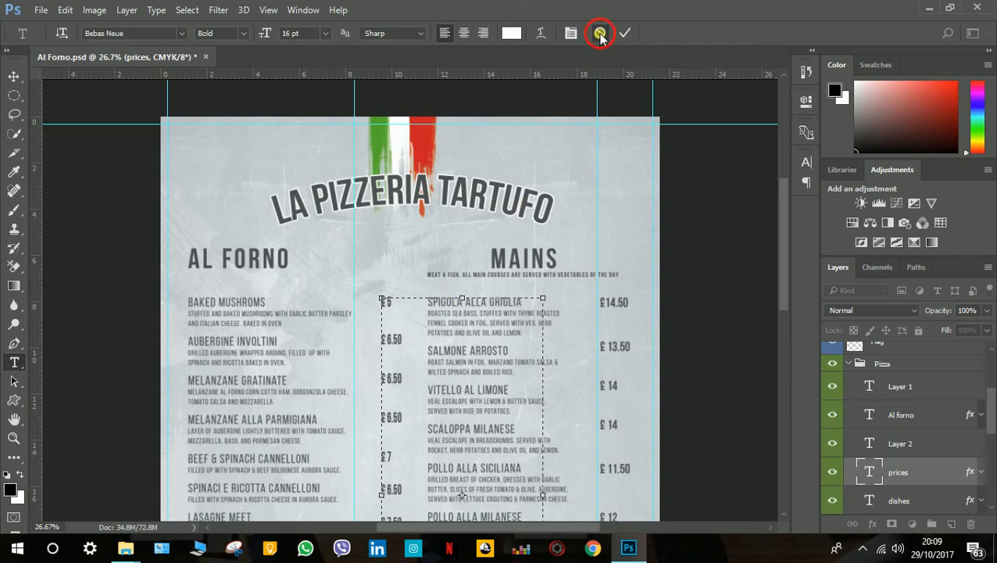
Try deleting characters after the Baked Mushrooms price in the Al Forno prices block, and undo the deletion.
{"action": "left_click", "coordinate": [390, 302]}
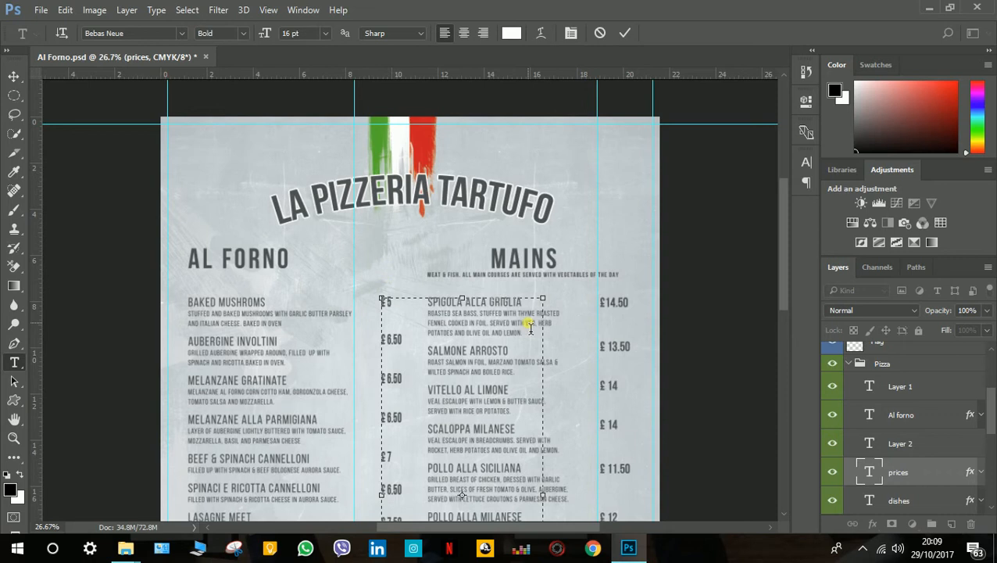
{"action": "key", "text": "Delete"}
{"action": "key", "text": "Delete"}
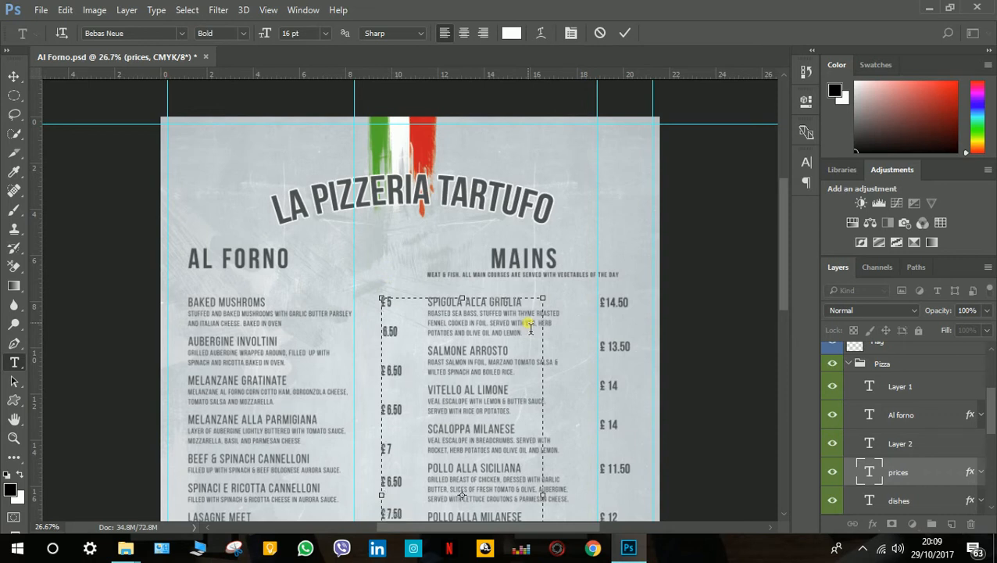
{"action": "key", "text": "ctrl+z"}
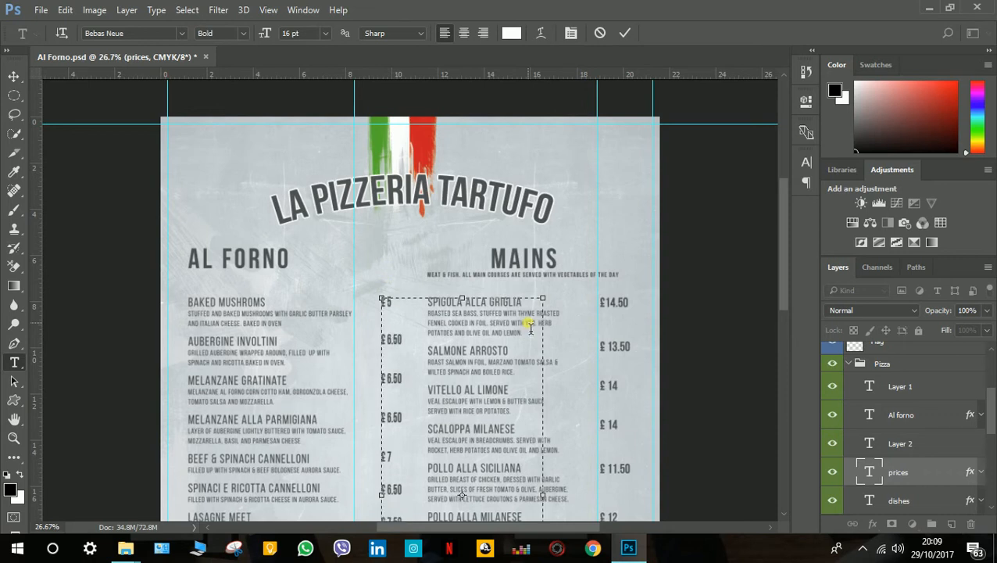
Try retyping the Aubergine Involtini and Melanzane Gratinate prices in the Al Forno prices block, leaving both at £ 6.50.
{"action": "left_click", "coordinate": [398, 342]}
{"action": "type", "text": "564"}
{"action": "key", "text": "BackSpace"}
{"action": "key", "text": "BackSpace"}
{"action": "key", "text": "BackSpace"}
{"action": "key", "text": "BackSpace"}
{"action": "key", "text": "BackSpace"}
{"action": "left_click", "coordinate": [426, 338]}
{"action": "left_click", "coordinate": [406, 381]}
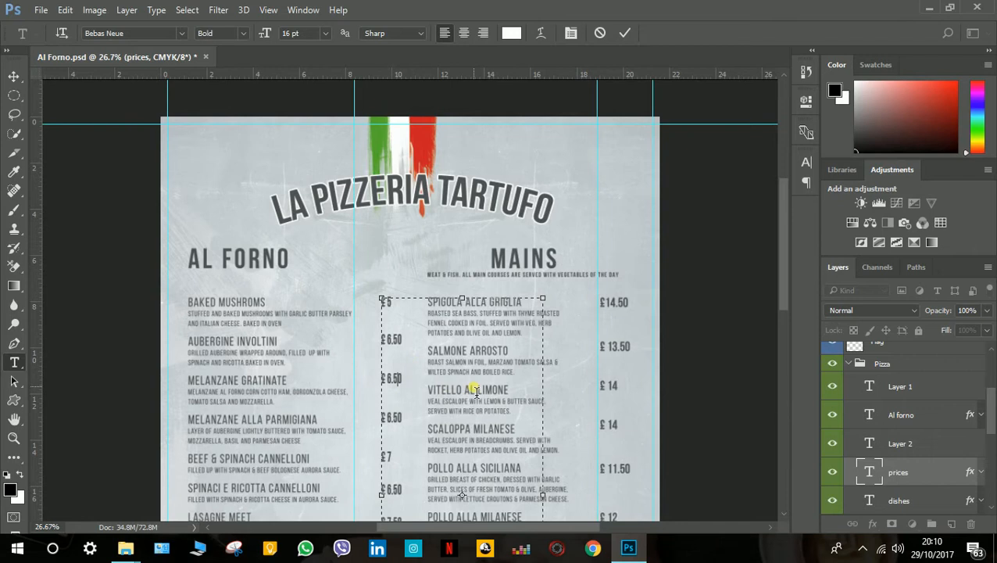
{"action": "key", "text": "BackSpace"}
{"action": "key", "text": "BackSpace"}
Shorten the Al Forno prices text box so its lower edge sits just above the Extras heading.
{"action": "scroll", "coordinate": [407, 333], "scroll_direction": "down", "scroll_amount": 2}
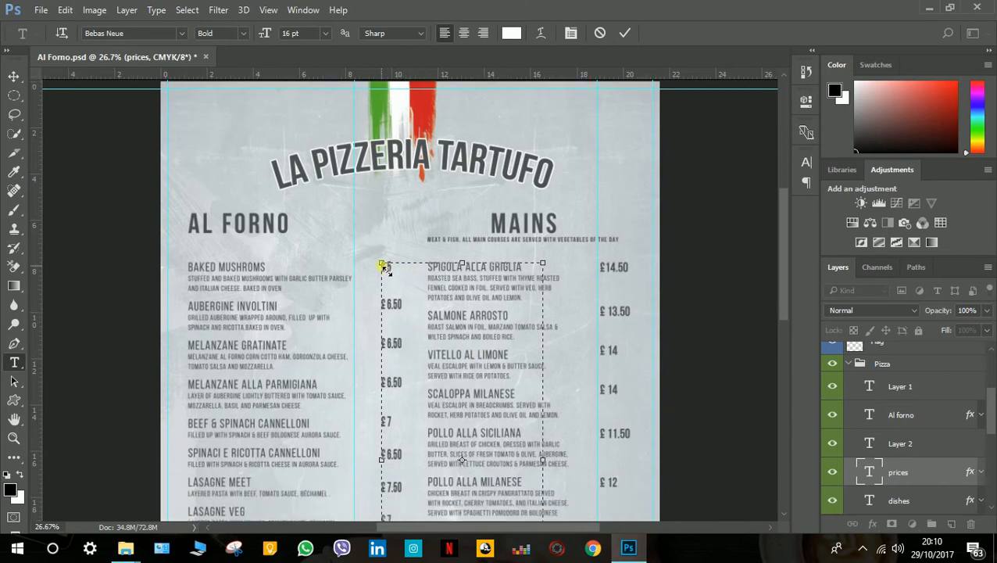
{"action": "scroll", "coordinate": [411, 484], "scroll_direction": "down", "scroll_amount": 2}
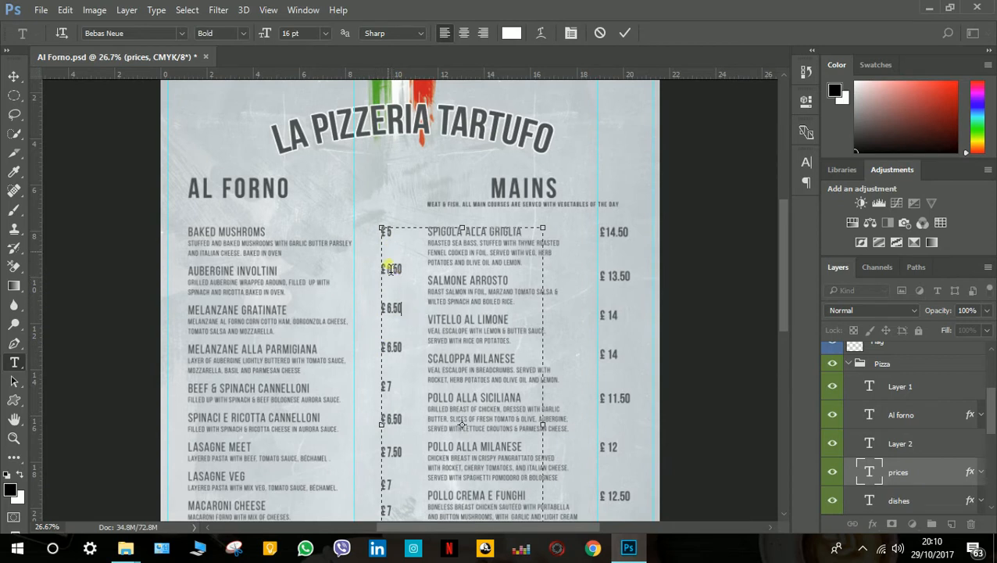
{"action": "scroll", "coordinate": [406, 314], "scroll_direction": "down", "scroll_amount": 2}
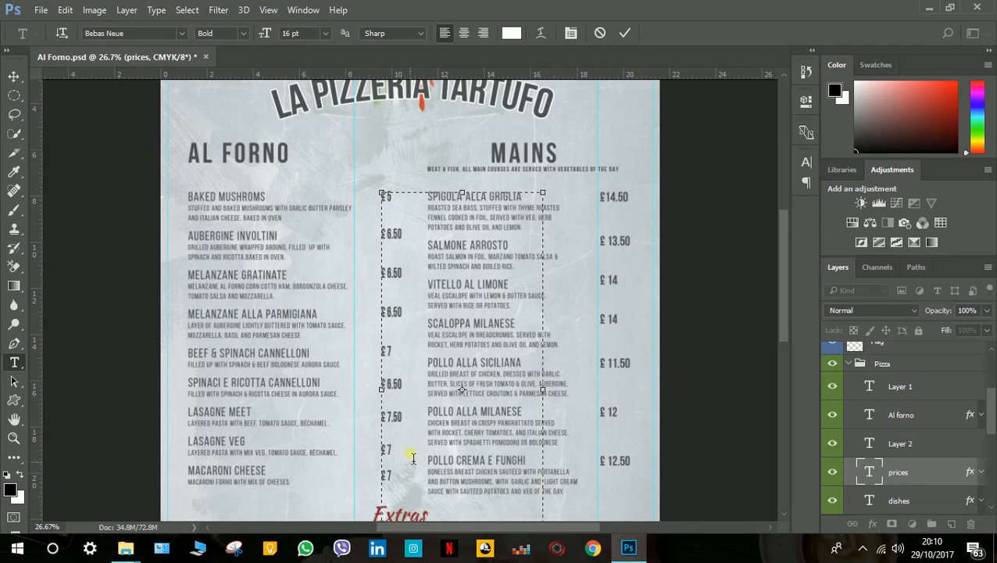
{"action": "scroll", "coordinate": [412, 464], "scroll_direction": "down", "scroll_amount": 4}
{"action": "scroll", "coordinate": [540, 278], "scroll_direction": "down", "scroll_amount": 3}
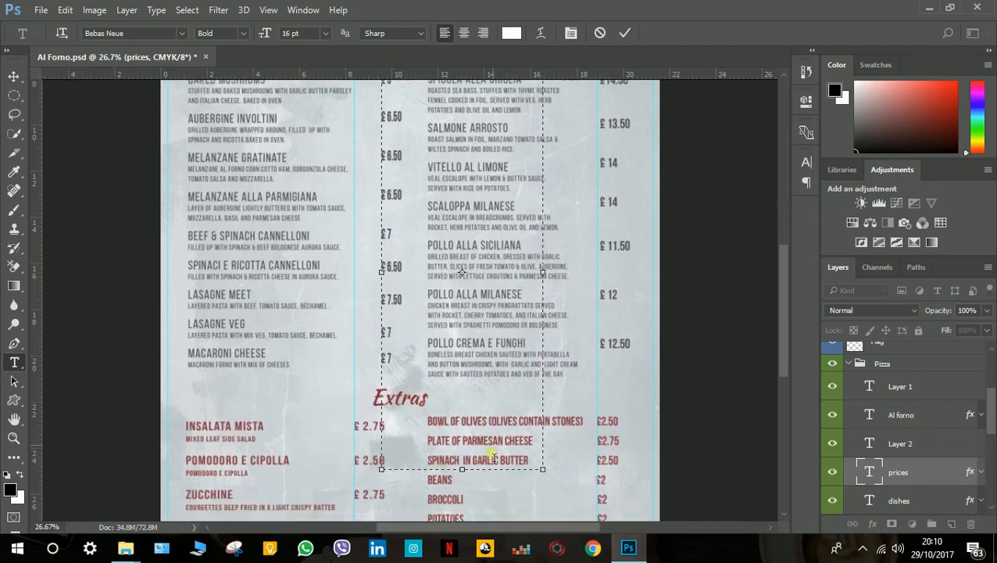
{"action": "left_click_drag", "start_coordinate": [463, 465], "coordinate": [462, 381]}
{"action": "scroll", "coordinate": [469, 328], "scroll_direction": "up", "scroll_amount": 4}
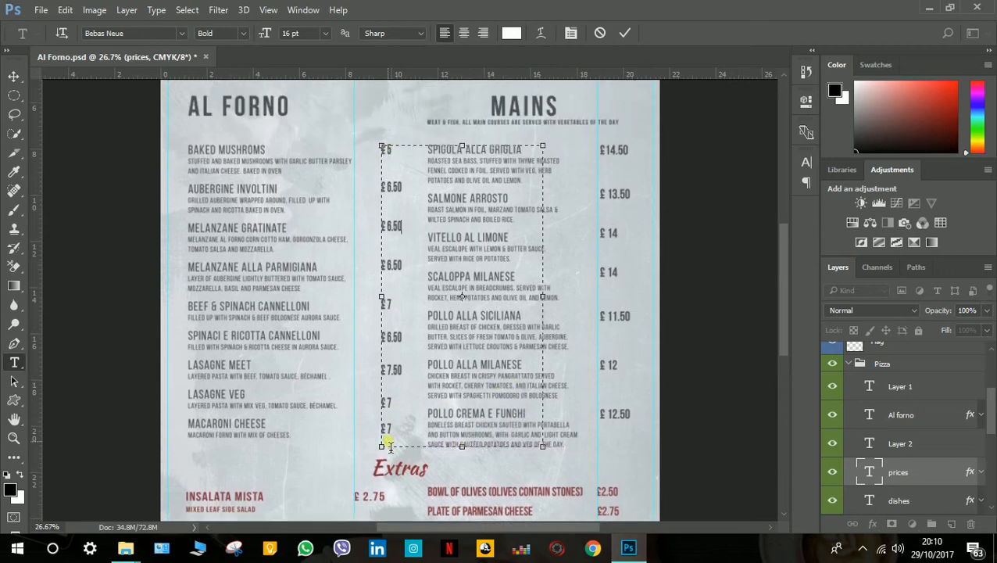
Try overtyping the first Al Forno prices, restore them to £ 5 and £ 6.50, and commit the text edit.
{"action": "left_click_drag", "start_coordinate": [391, 150], "coordinate": [399, 198]}
{"action": "type", "text": "ufttg"}
{"action": "key", "text": "BackSpace"}
{"action": "key", "text": "BackSpace"}
{"action": "left_click", "coordinate": [623, 35]}
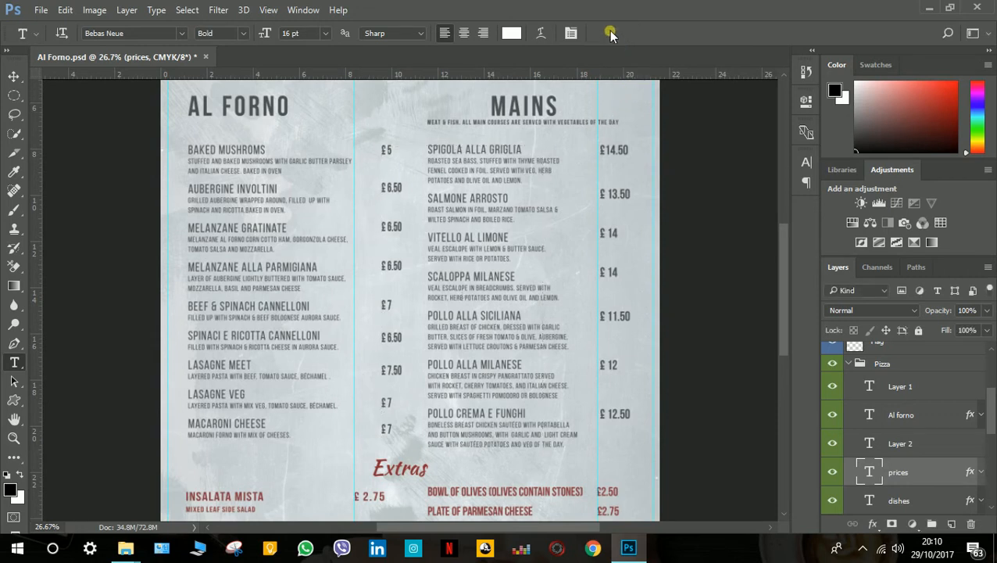
Try inserting "yht" in the Salmone Arrosto name of the Mains dishes block, remove it and commit the text edit.
{"action": "left_click", "coordinate": [470, 202]}
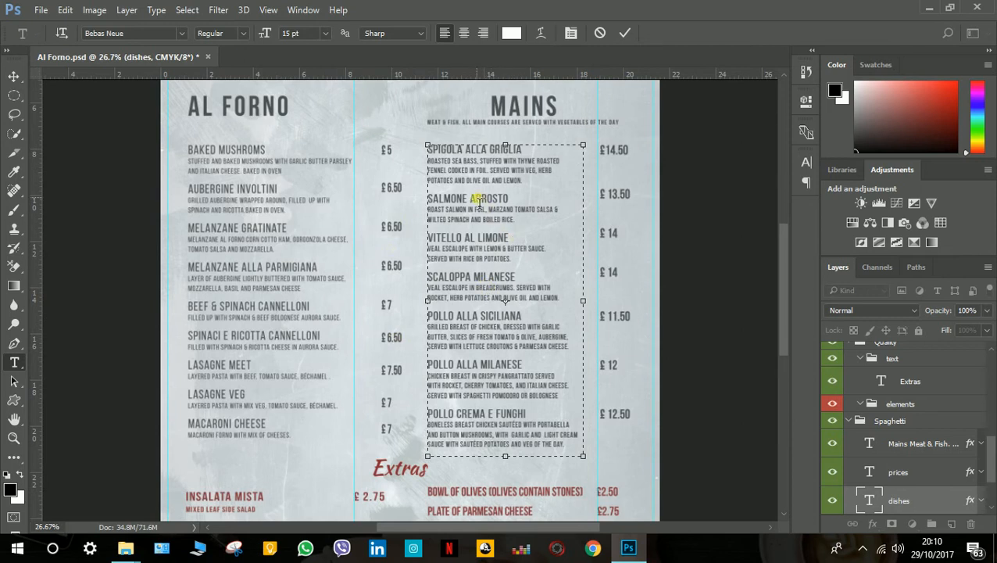
{"action": "type", "text": "yht"}
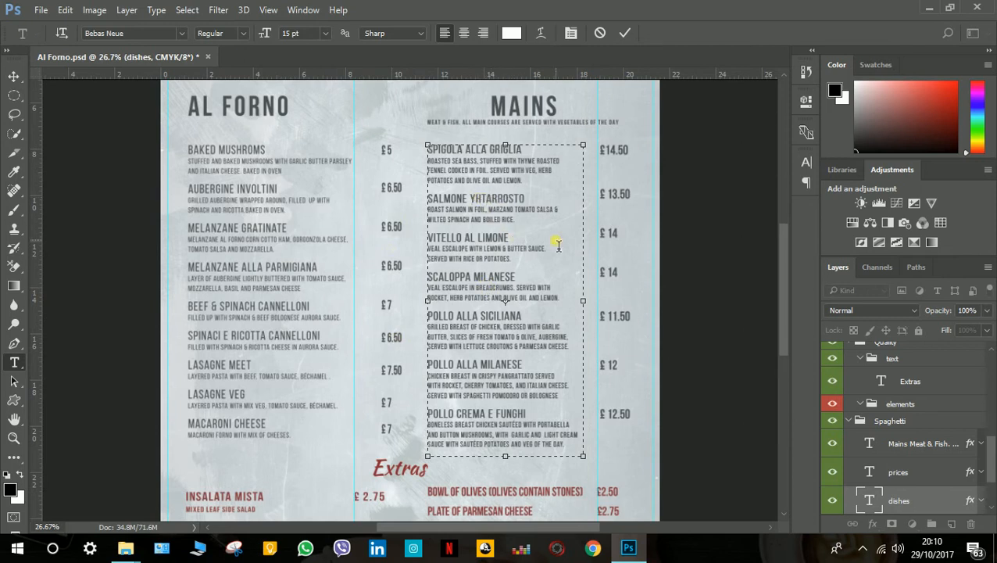
{"action": "key", "text": "BackSpace"}
{"action": "key", "text": "BackSpace"}
{"action": "key", "text": "BackSpace"}
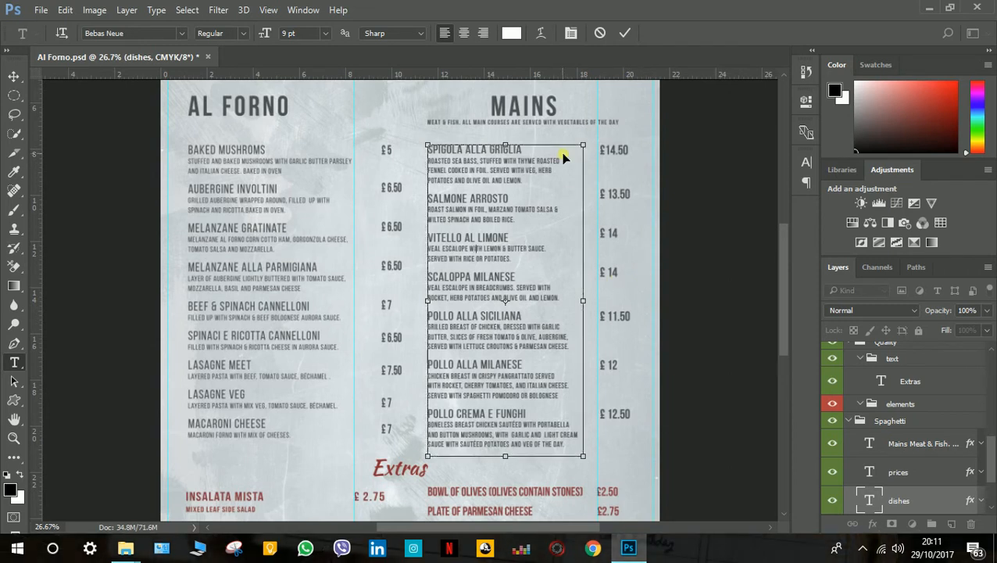
{"action": "scroll", "coordinate": [556, 149], "scroll_direction": "left", "scroll_amount": 1}
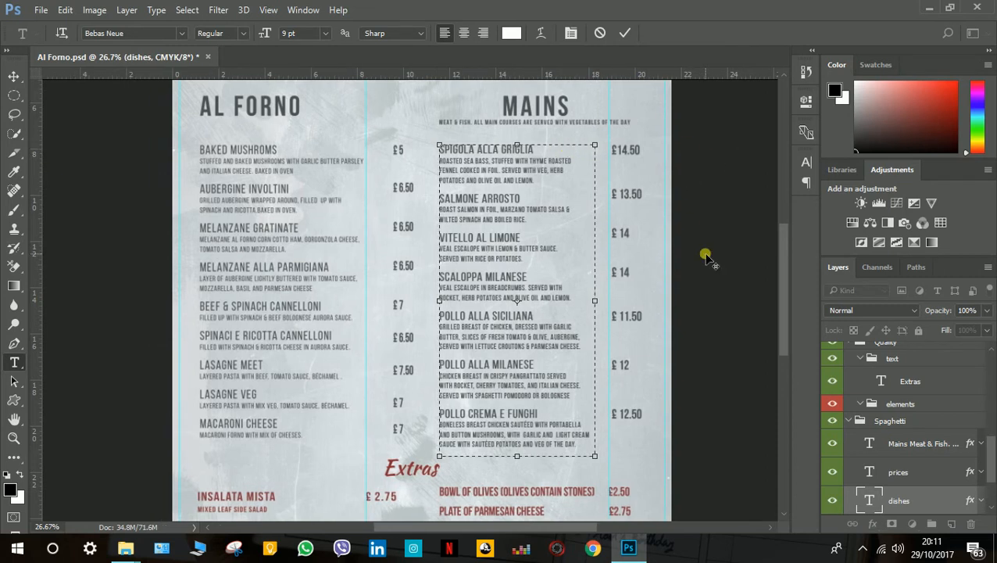
{"action": "scroll", "coordinate": [705, 258], "scroll_direction": "up", "scroll_amount": 1}
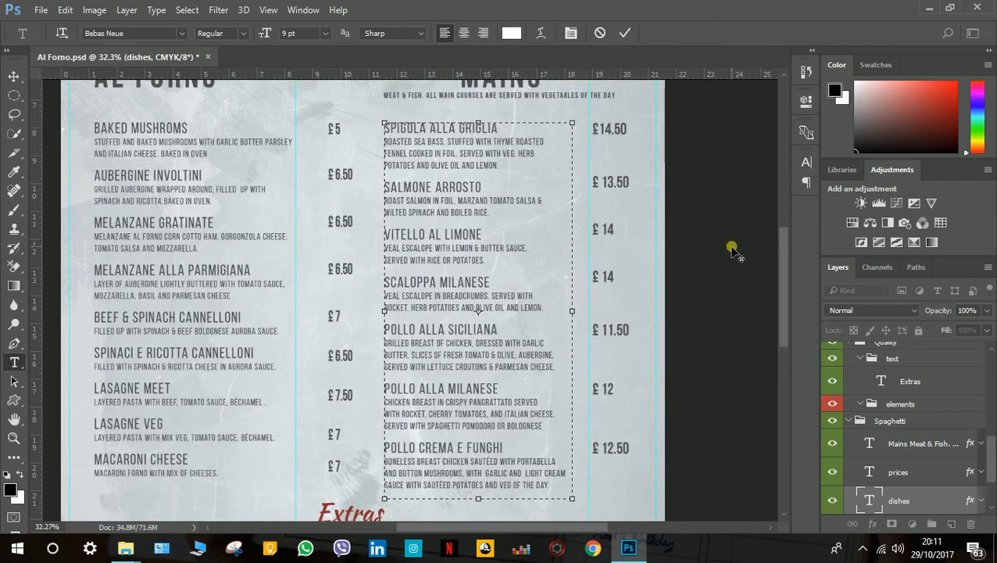
{"action": "scroll", "coordinate": [733, 250], "scroll_direction": "up", "scroll_amount": 1}
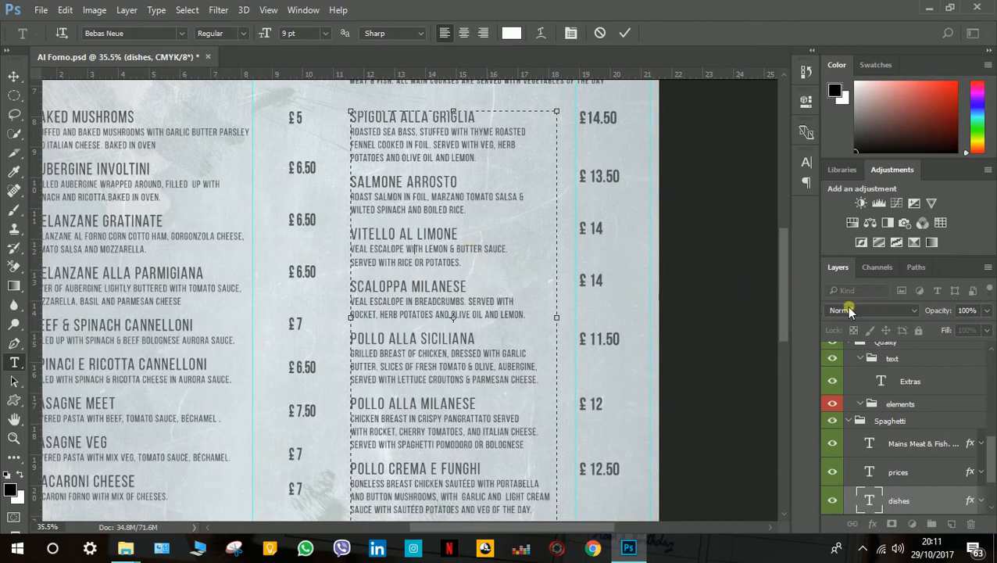
{"action": "left_click_drag", "start_coordinate": [785, 312], "coordinate": [779, 280]}
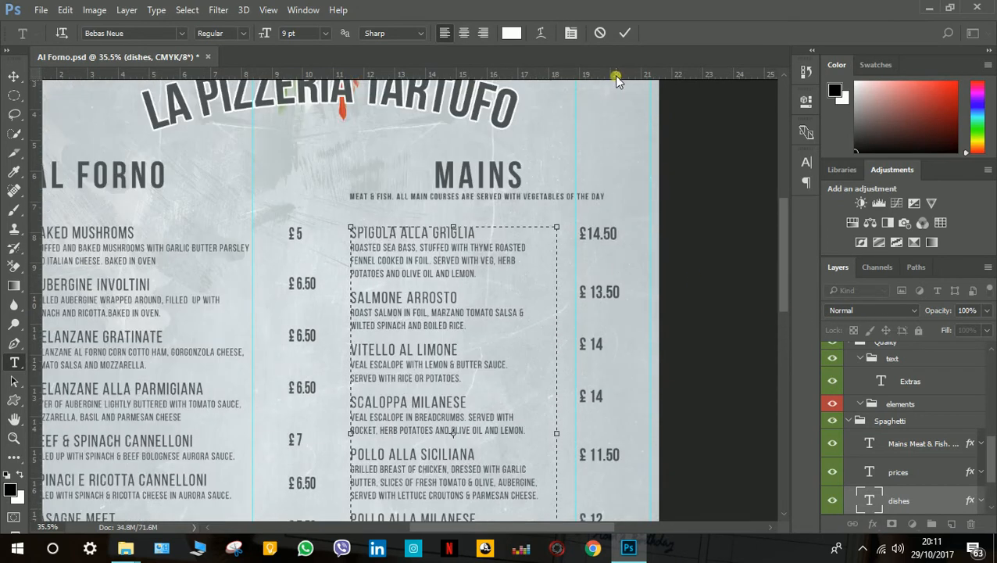
{"action": "left_click", "coordinate": [625, 33]}
Retype the Spigola alla Griglia price in the Mains prices block as £ 14.50 and commit the text edit.
{"action": "left_click", "coordinate": [599, 234]}
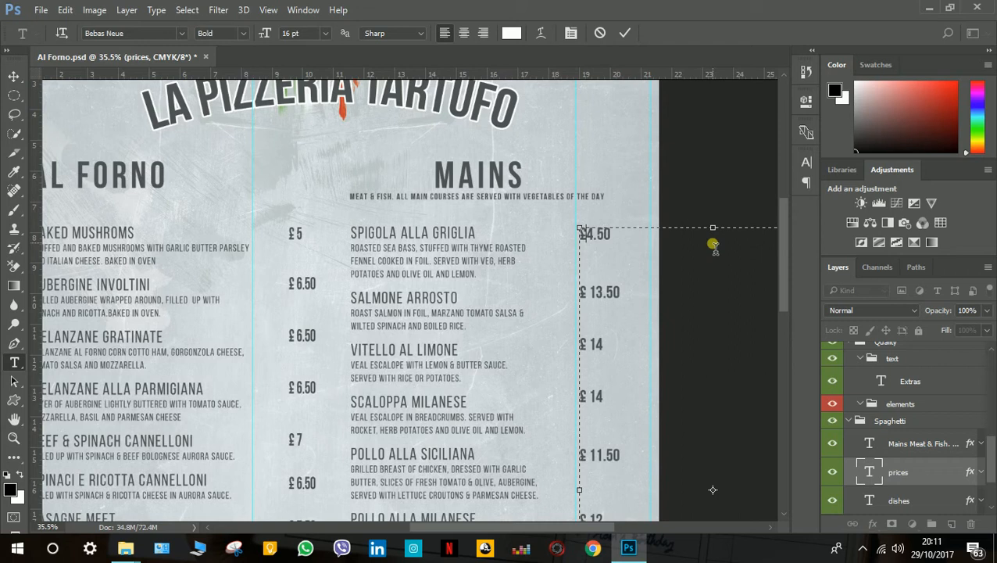
{"action": "type", "text": "1"}
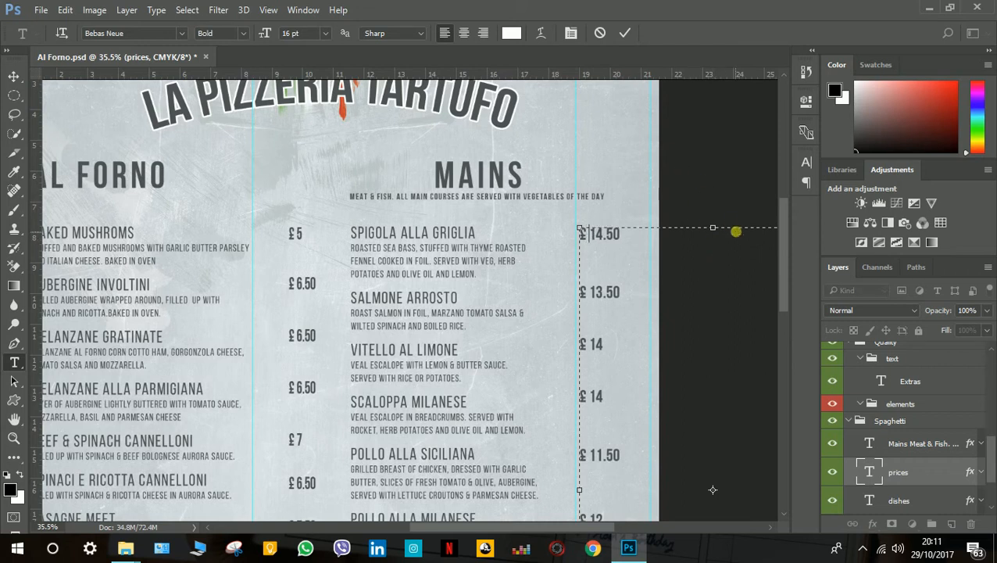
{"action": "left_click", "coordinate": [626, 32]}
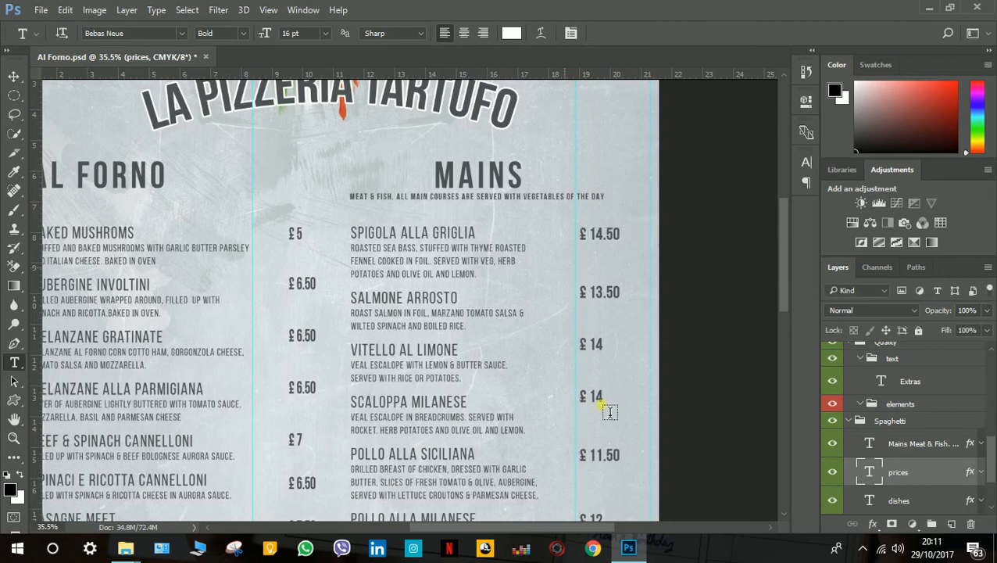
Retype the letter P of PIZZERIA in the arched LA PIZZERIA TARTUFO title and commit the text edit.
{"action": "left_click_drag", "start_coordinate": [572, 531], "coordinate": [550, 529]}
{"action": "scroll", "coordinate": [560, 351], "scroll_direction": "up", "scroll_amount": 3}
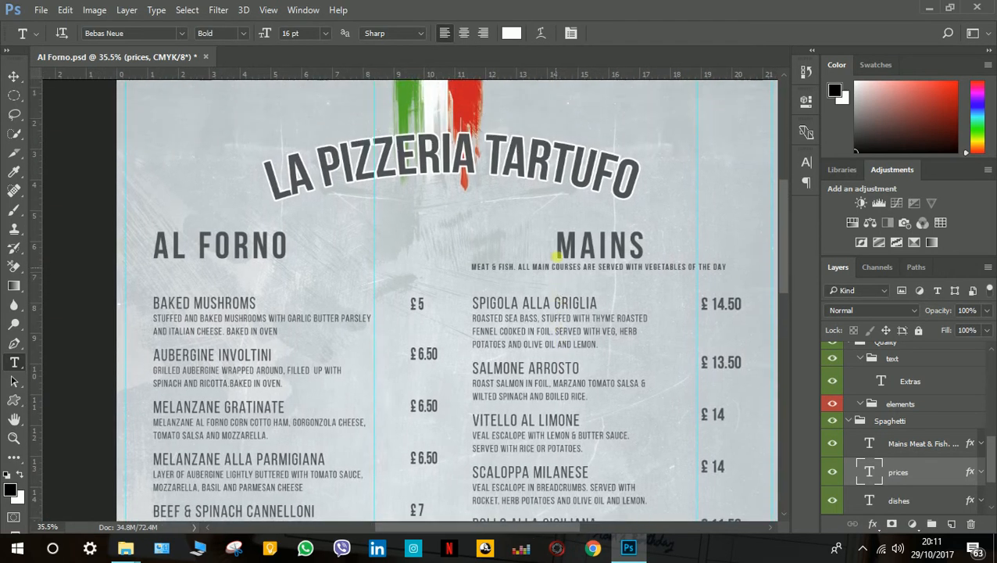
{"action": "left_click", "coordinate": [421, 160]}
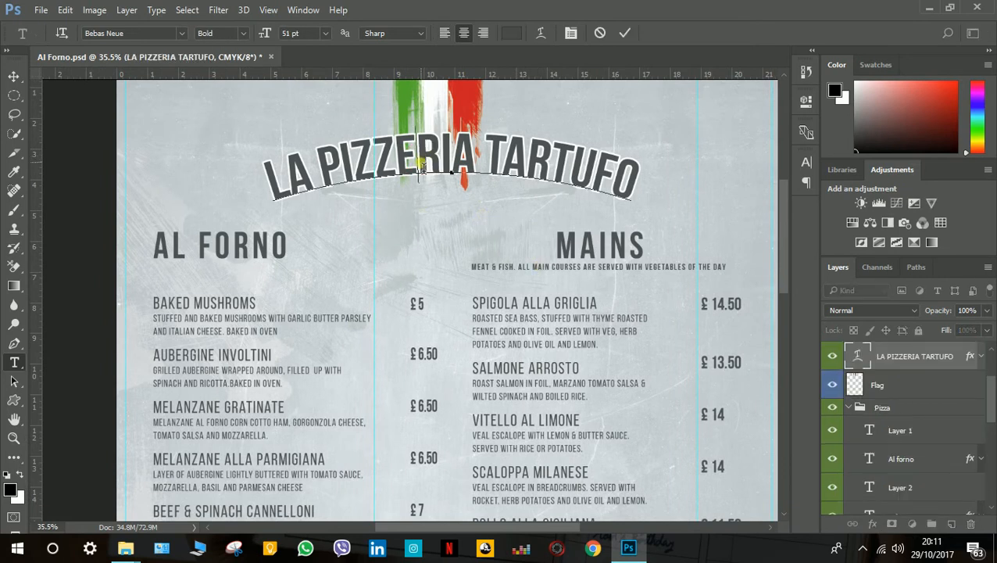
{"action": "left_click_drag", "start_coordinate": [273, 187], "coordinate": [629, 186]}
{"action": "left_click", "coordinate": [603, 185]}
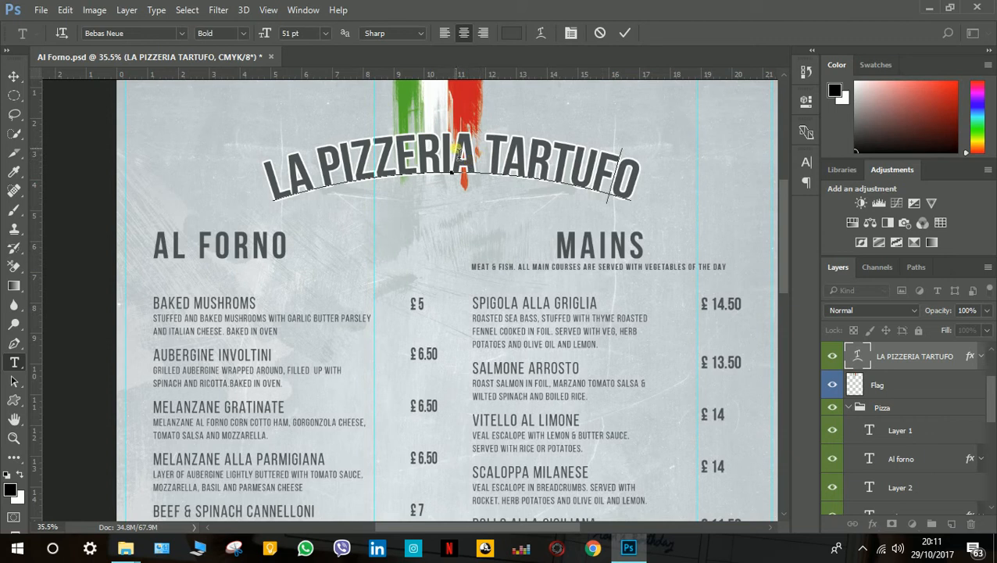
{"action": "left_click", "coordinate": [463, 180]}
{"action": "left_click", "coordinate": [367, 182]}
{"action": "left_click", "coordinate": [350, 165]}
{"action": "key", "text": "BackSpace"}
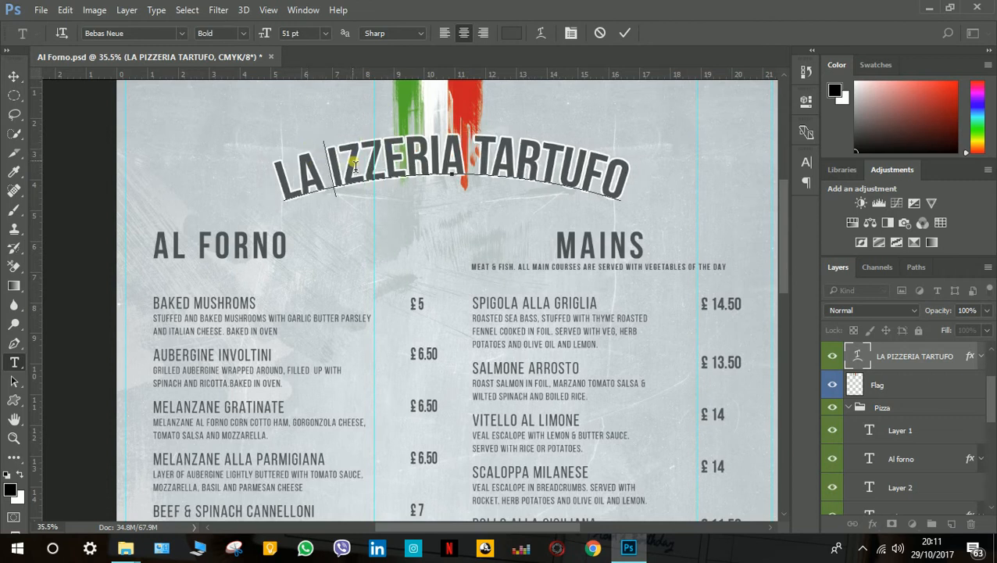
{"action": "type", "text": "I"}
{"action": "key", "text": "BackSpace"}
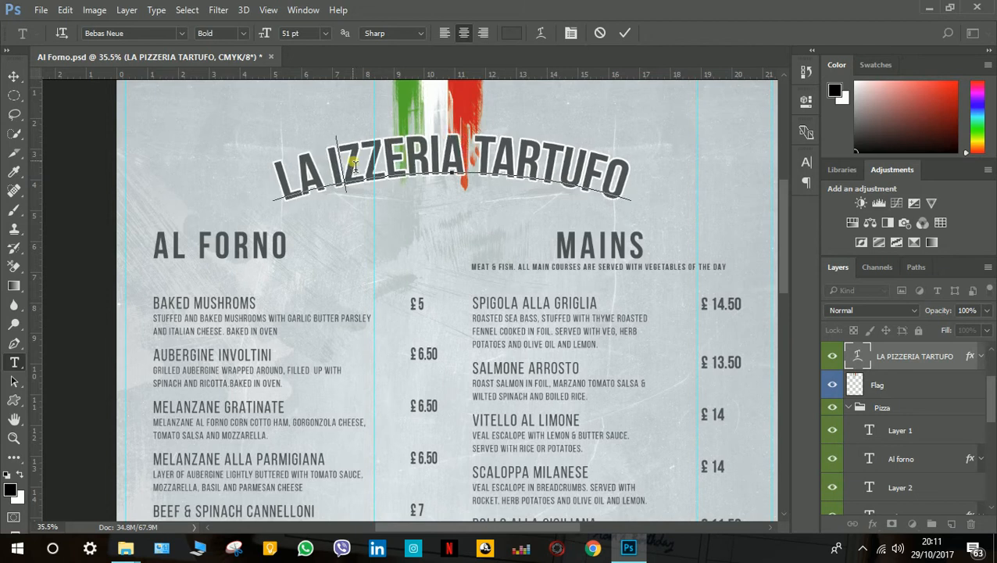
{"action": "type", "text": "P"}
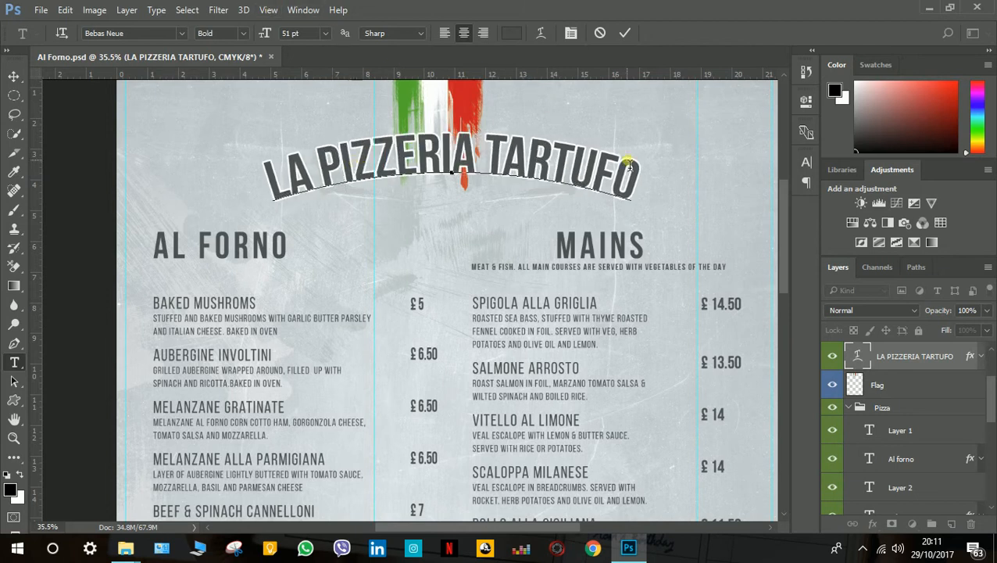
{"action": "left_click", "coordinate": [625, 33]}
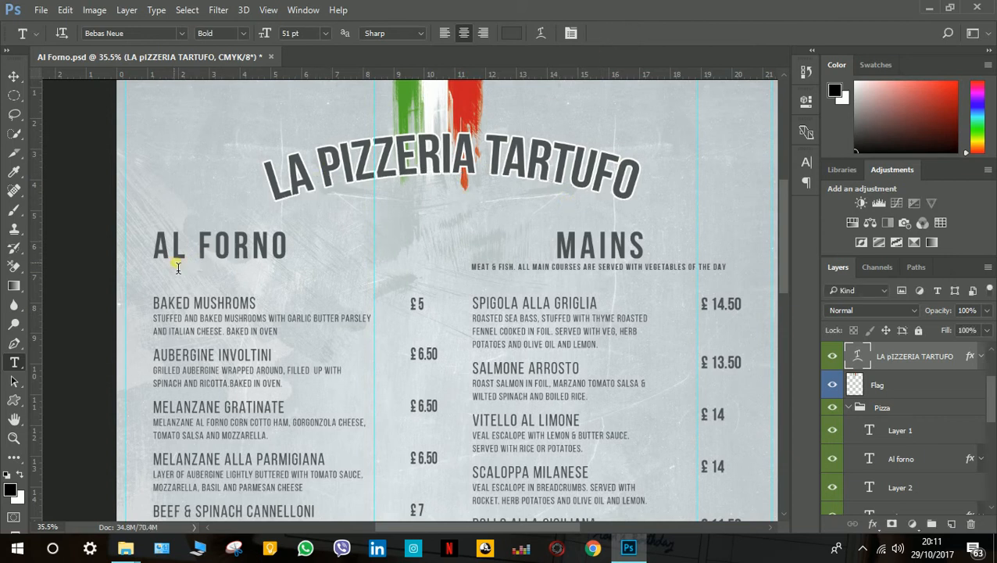
Select the whole AL FORNO heading text, and close the text edit without changing the wording.
{"action": "left_click", "coordinate": [221, 254]}
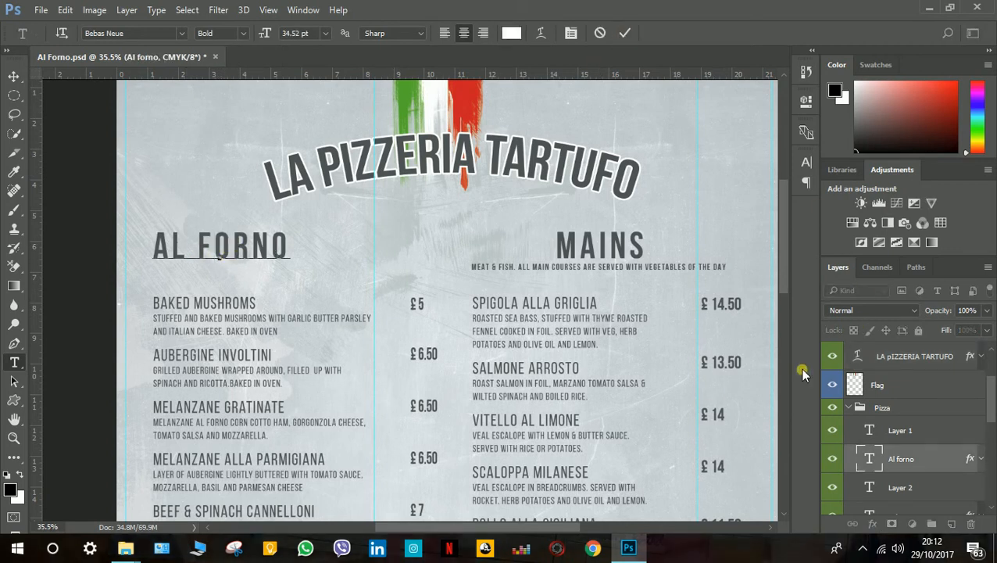
{"action": "double_click", "coordinate": [165, 254]}
{"action": "left_click", "coordinate": [189, 258]}
{"action": "left_click_drag", "start_coordinate": [157, 248], "coordinate": [293, 253]}
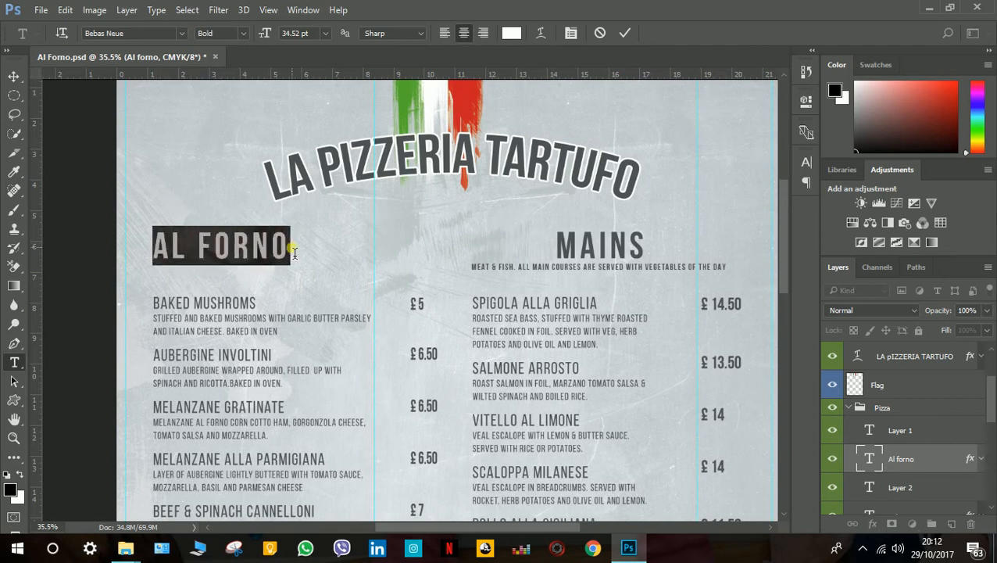
{"action": "double_click", "coordinate": [870, 458]}
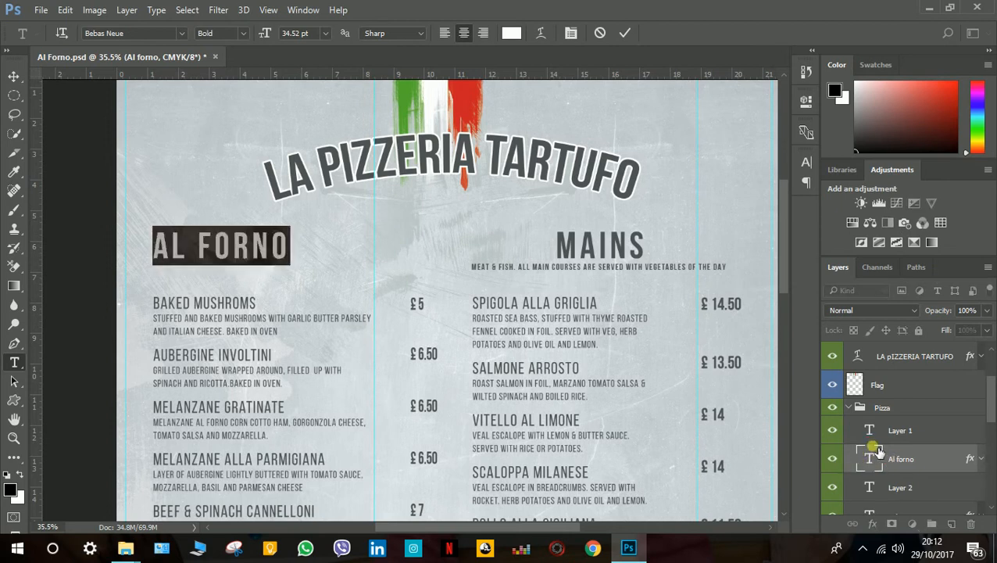
{"action": "left_click", "coordinate": [626, 35]}
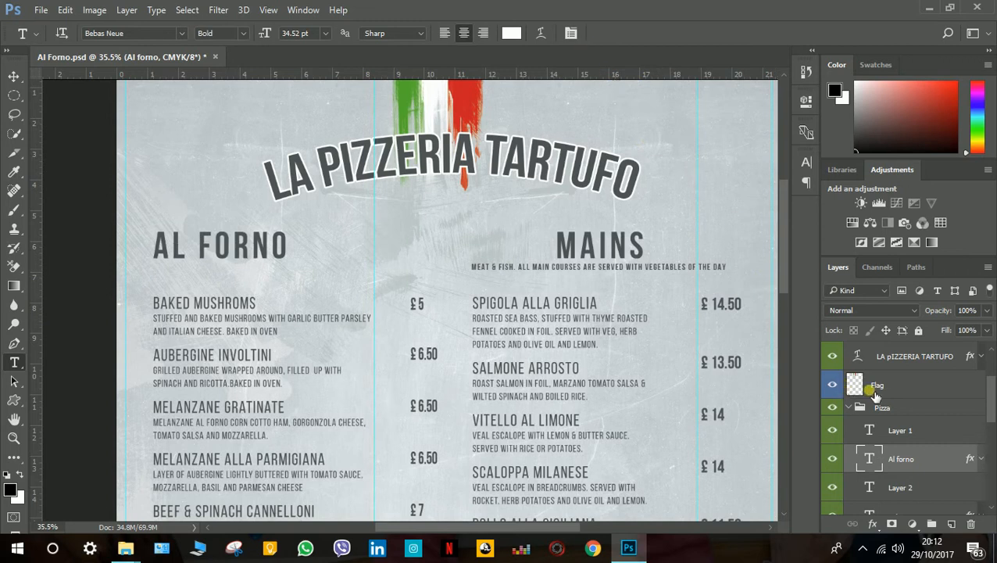
Try recoloring the whole AL FORNO heading text to dark brown #382a2a through its character color, and discard the text edit.
{"action": "double_click", "coordinate": [873, 467]}
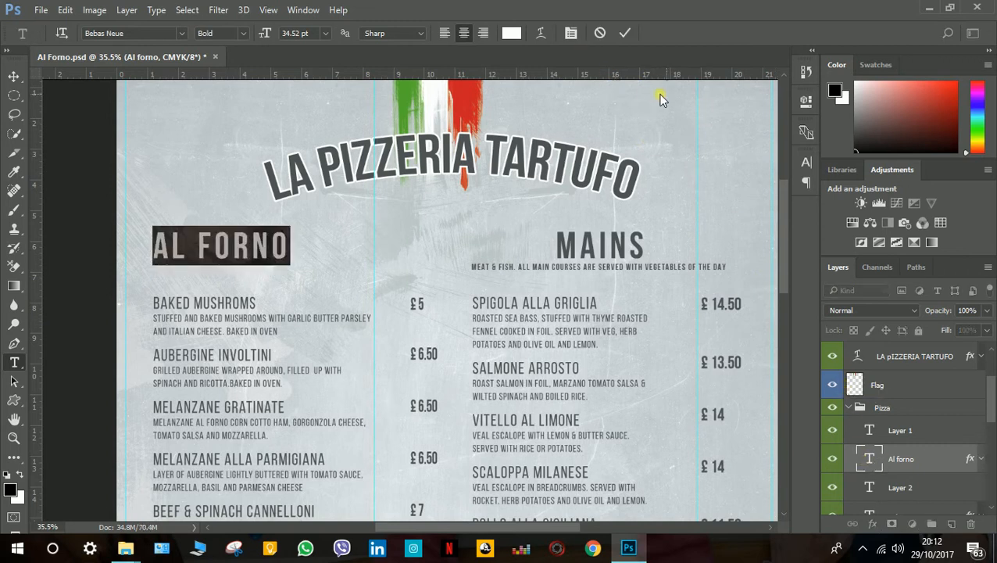
{"action": "left_click", "coordinate": [571, 34]}
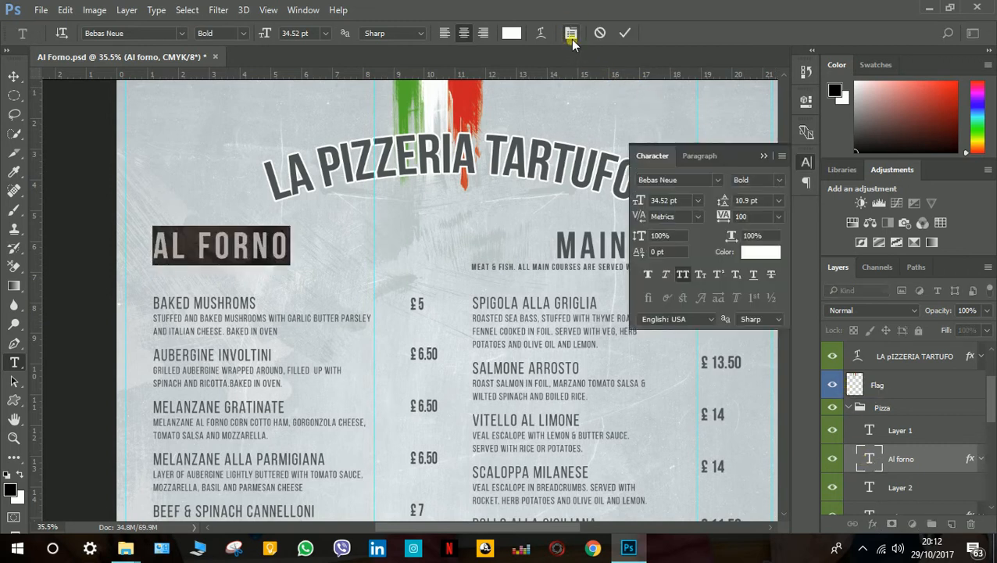
{"action": "left_click", "coordinate": [754, 258]}
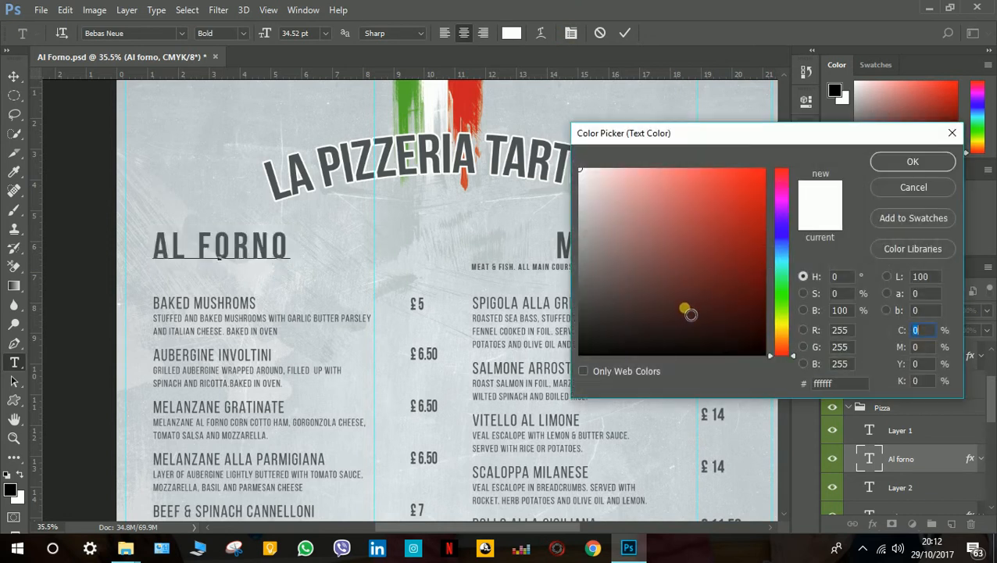
{"action": "left_click", "coordinate": [624, 314]}
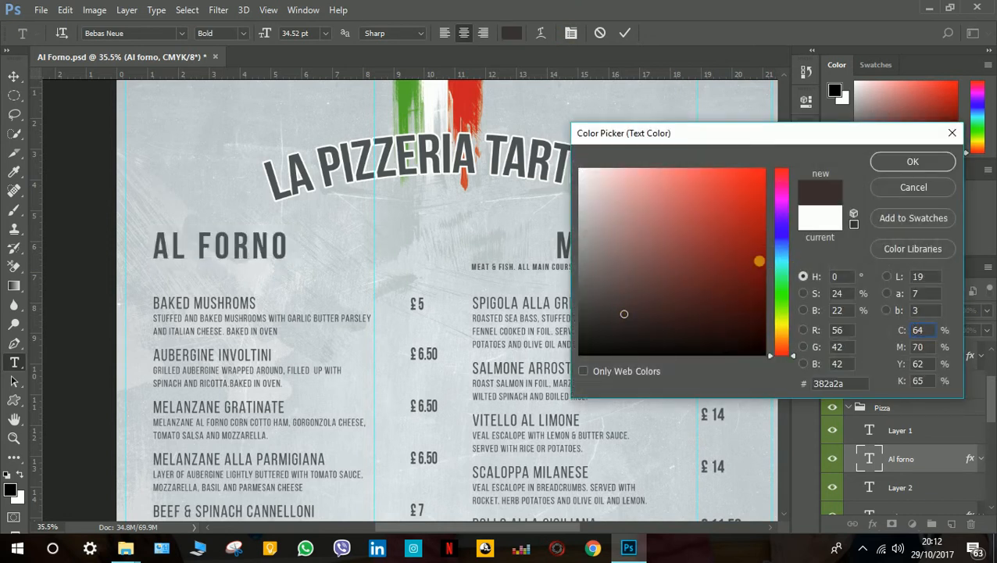
{"action": "left_click", "coordinate": [904, 192]}
{"action": "left_click", "coordinate": [600, 32]}
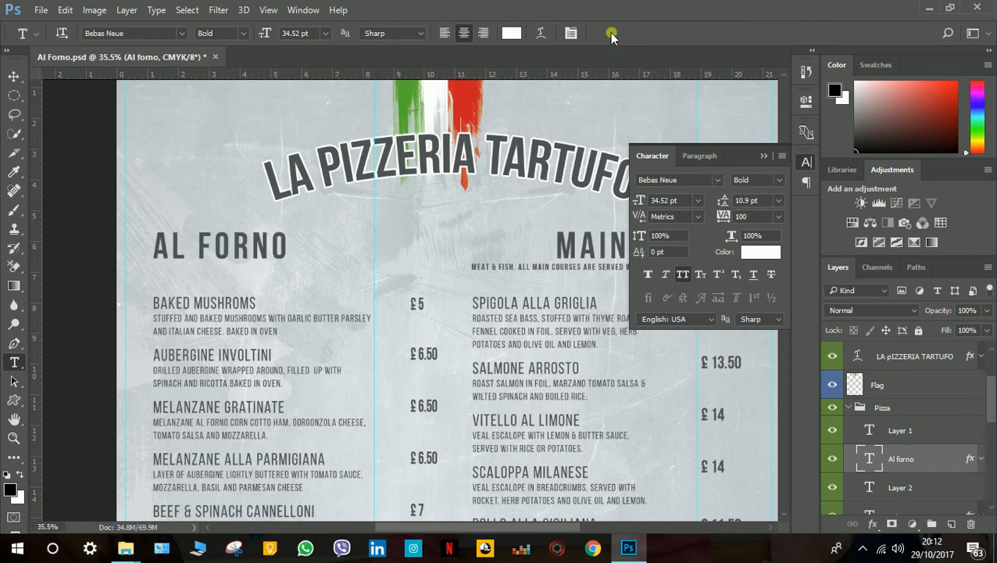
{"action": "left_click", "coordinate": [808, 164]}
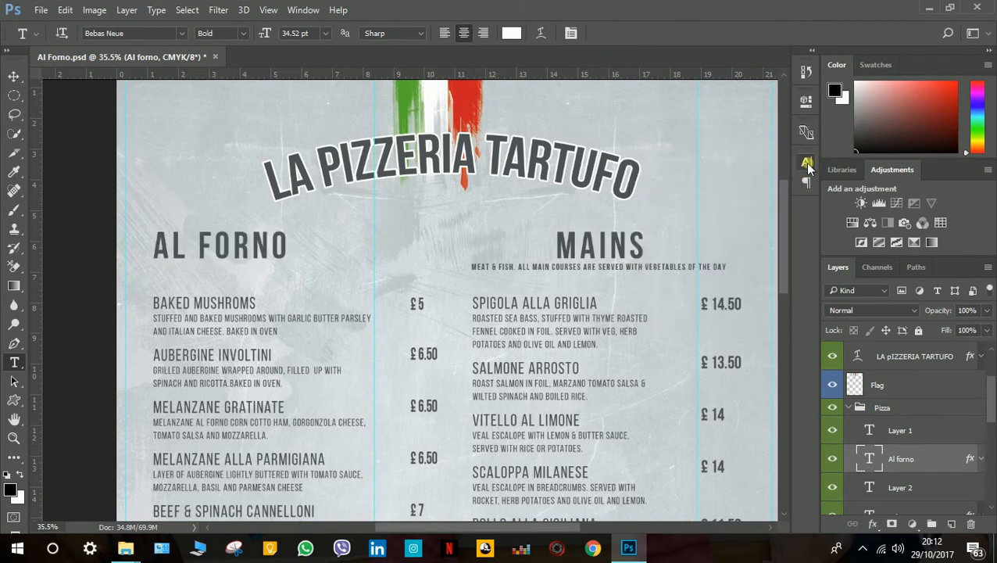
{"action": "left_click", "coordinate": [874, 524]}
{"action": "left_click", "coordinate": [907, 350]}
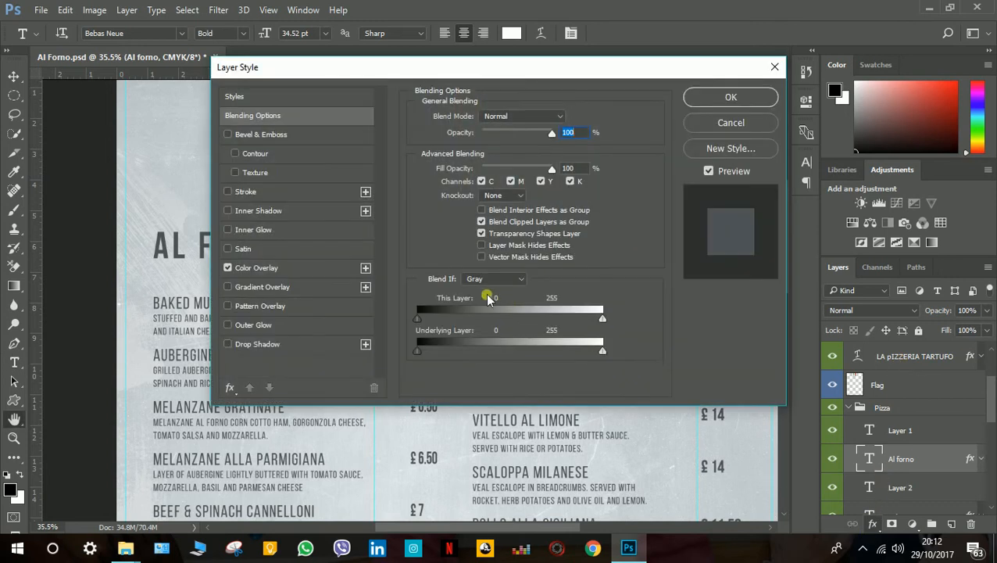
{"action": "left_click", "coordinate": [728, 125]}
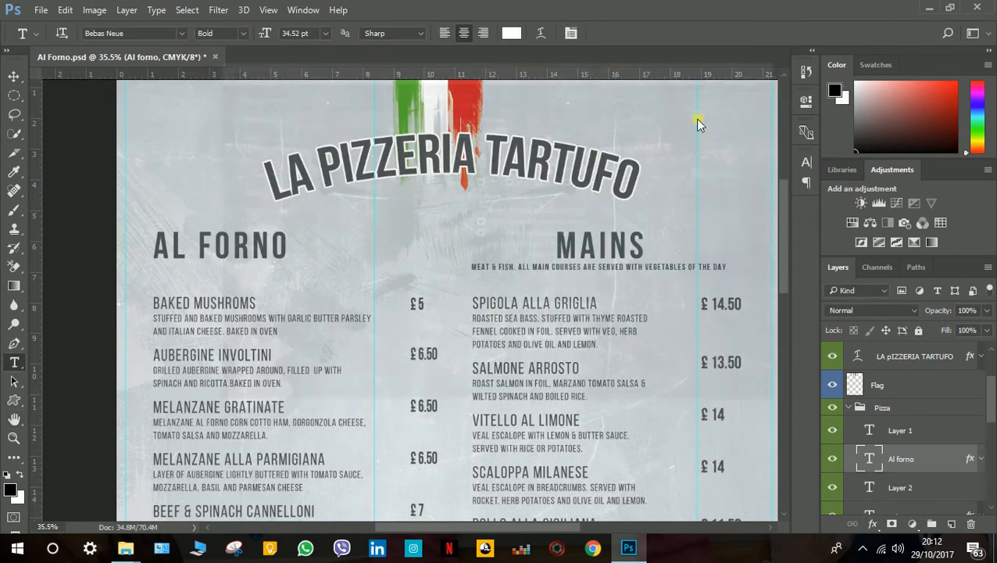
{"action": "triple_click", "coordinate": [221, 260]}
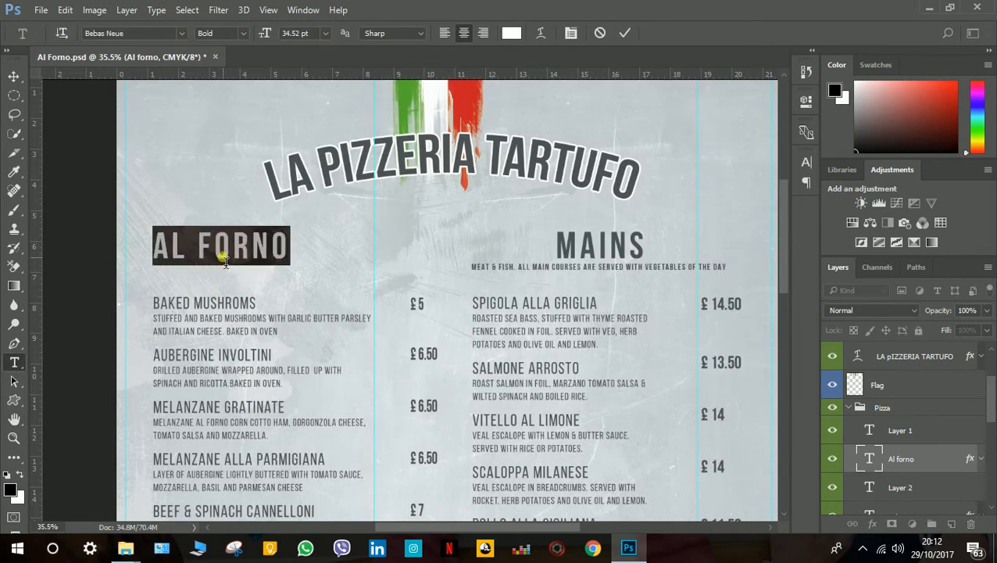
{"action": "left_click", "coordinate": [622, 36]}
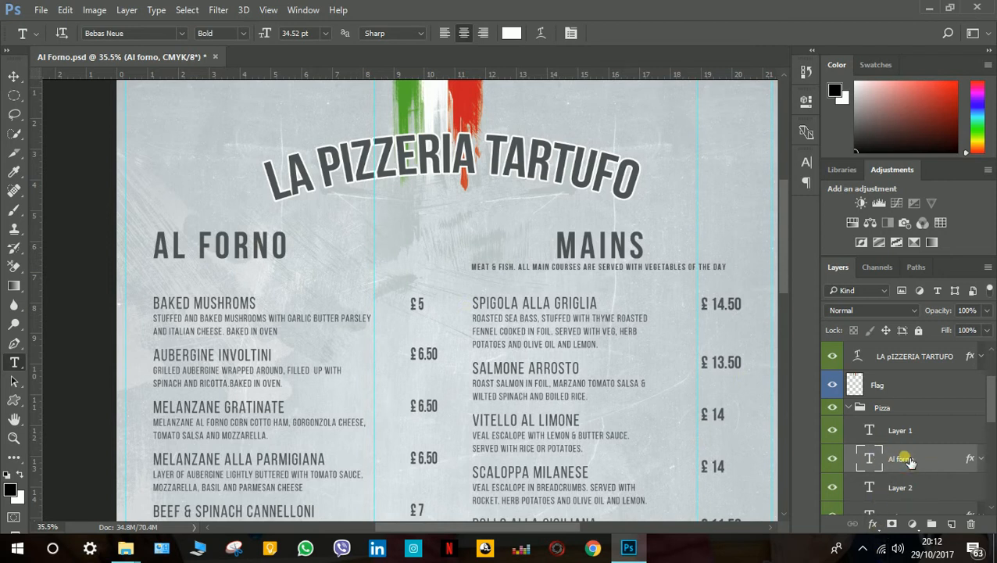
{"action": "left_click_drag", "start_coordinate": [160, 248], "coordinate": [270, 246]}
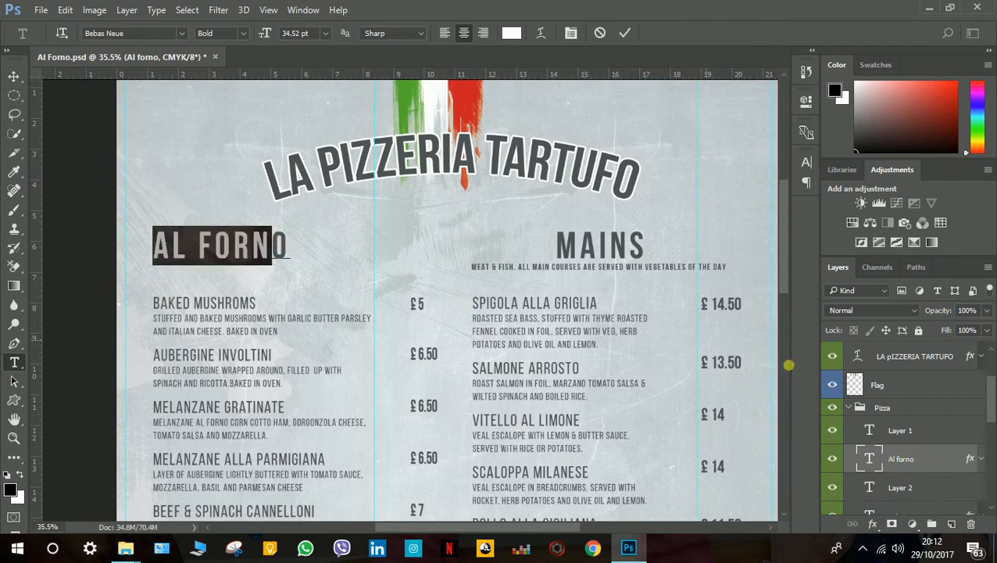
{"action": "left_click", "coordinate": [598, 32]}
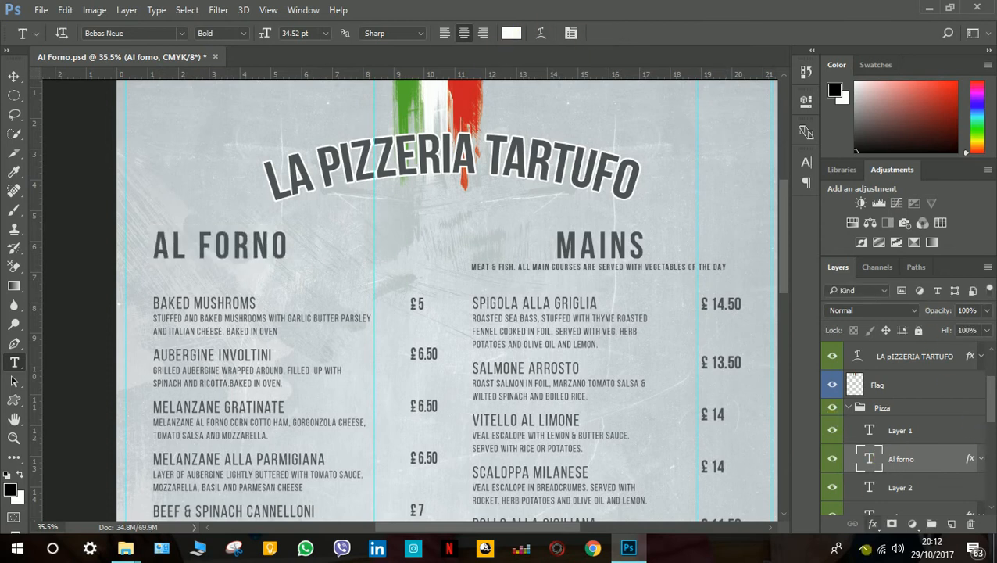
Try light blue #7bc9e3 and dark blue #143945 as the AL FORNO heading's Color Overlay color, and cancel the layer style changes.
{"action": "left_click", "coordinate": [874, 524]}
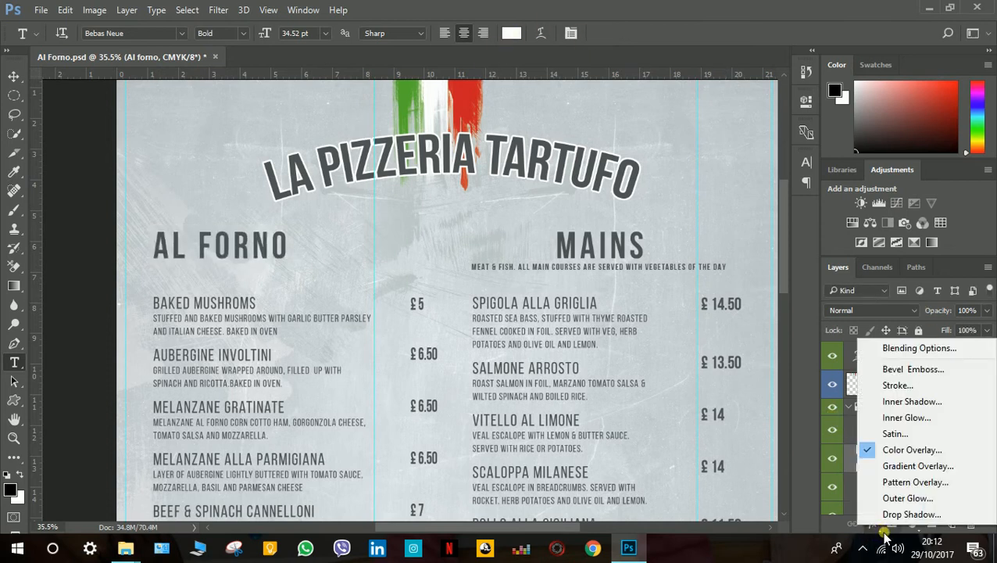
{"action": "left_click", "coordinate": [909, 356]}
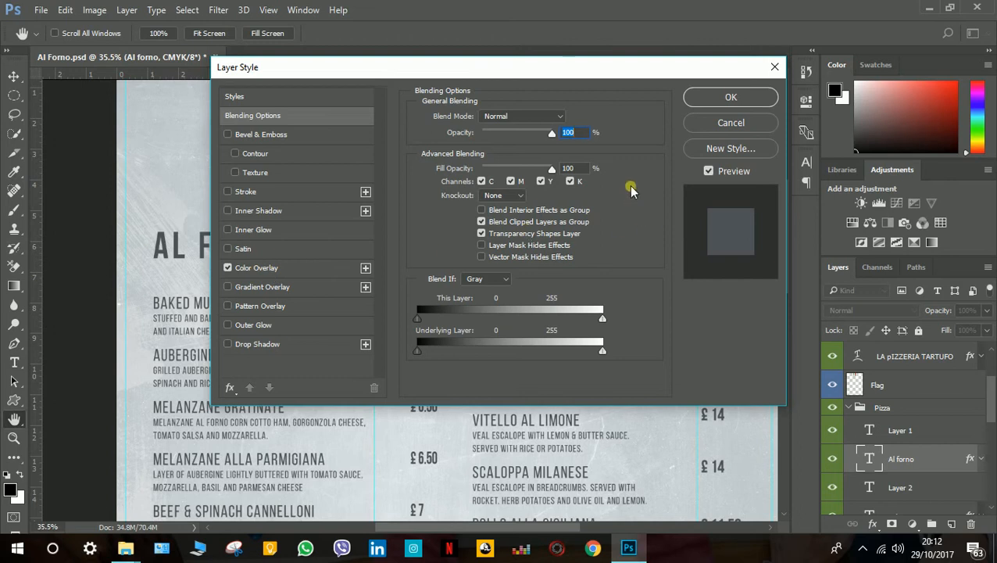
{"action": "left_click", "coordinate": [296, 268]}
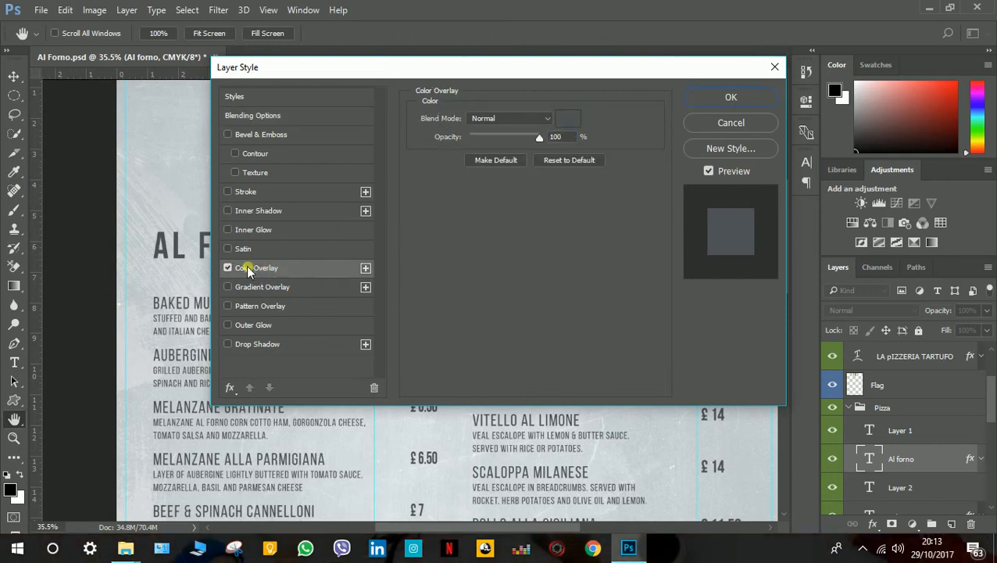
{"action": "left_click", "coordinate": [569, 119]}
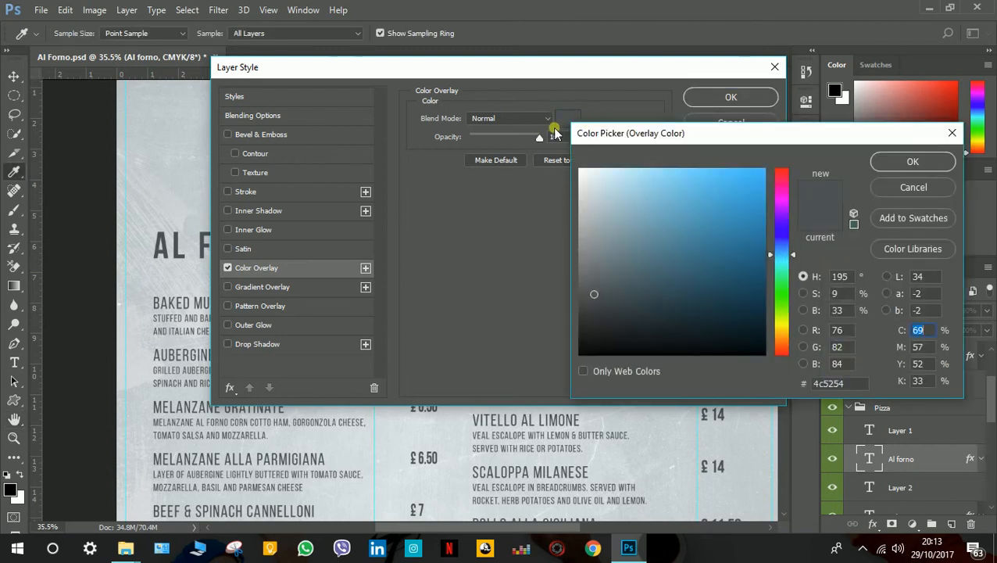
{"action": "left_click_drag", "start_coordinate": [627, 136], "coordinate": [449, 175]}
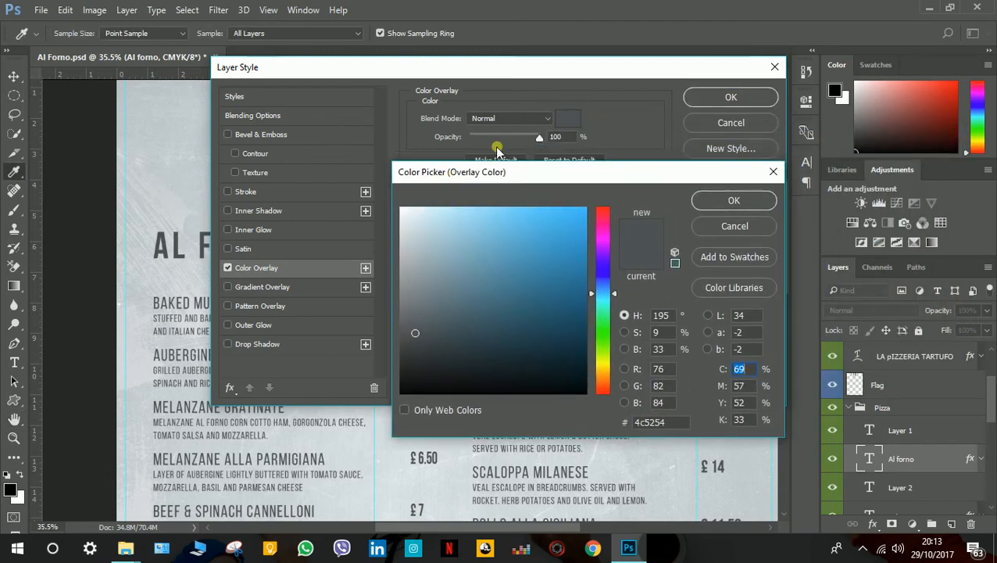
{"action": "mouse_move", "coordinate": [471, 333]}
{"action": "left_mouse_down"}
{"action": "mouse_move", "coordinate": [472, 234]}
{"action": "mouse_move", "coordinate": [485, 260]}
{"action": "mouse_move", "coordinate": [486, 227]}
{"action": "left_mouse_up"}
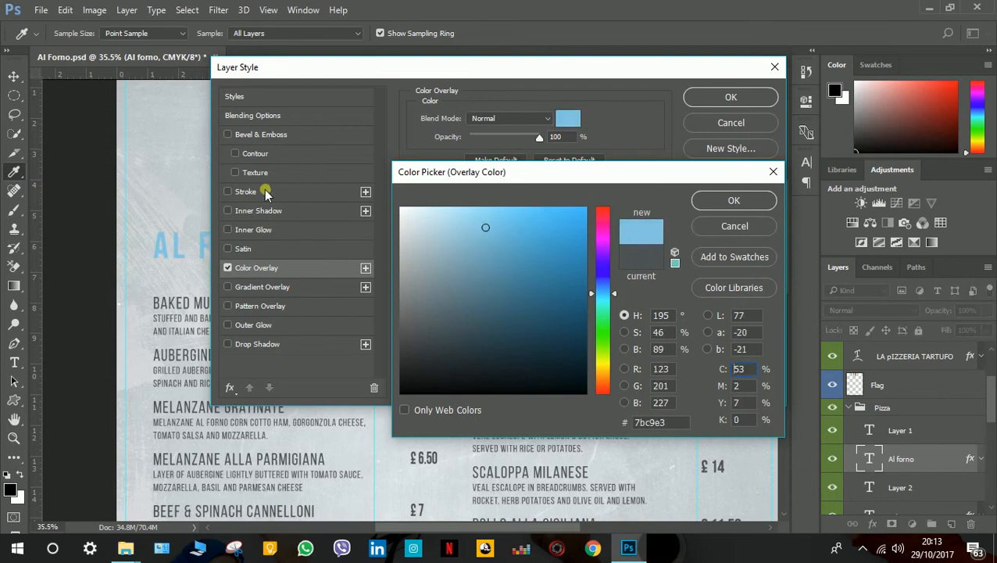
{"action": "left_click_drag", "start_coordinate": [551, 297], "coordinate": [533, 343]}
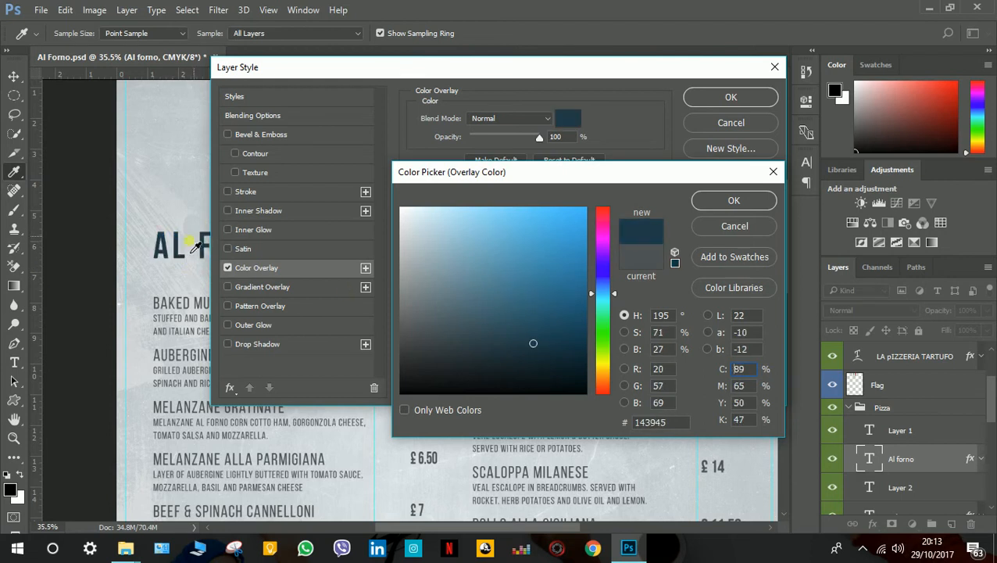
{"action": "left_click", "coordinate": [729, 227]}
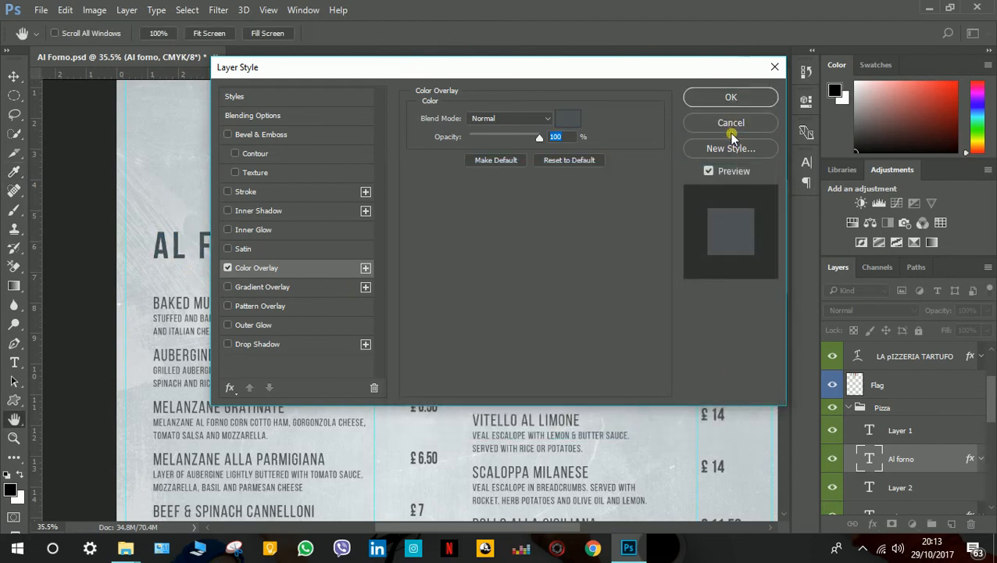
{"action": "left_click", "coordinate": [731, 126]}
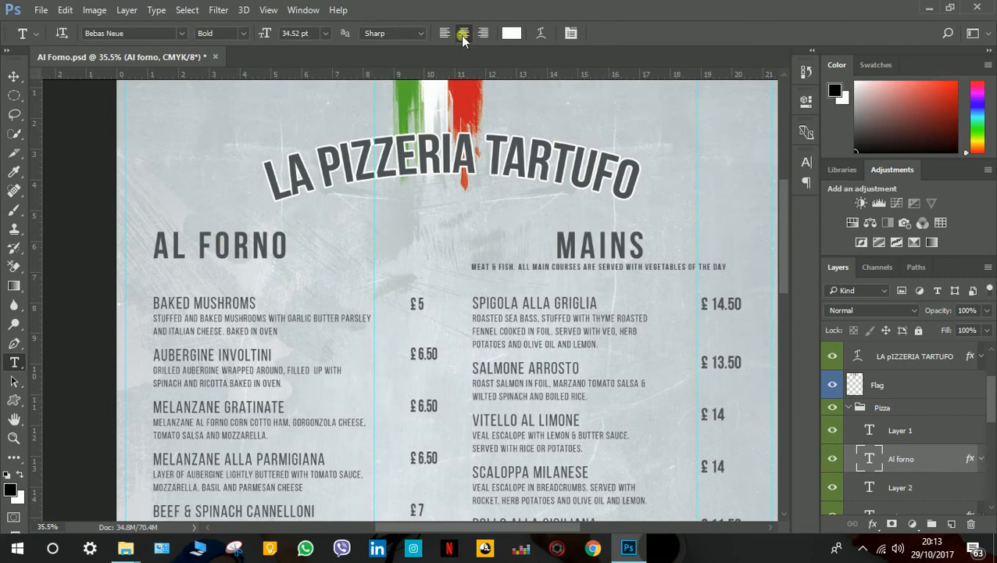
Try inserting "h" after INSALAT in the Insalata Mista name of the Extras section, remove it and commit the text edit.
{"action": "scroll", "coordinate": [542, 286], "scroll_direction": "down", "scroll_amount": 6}
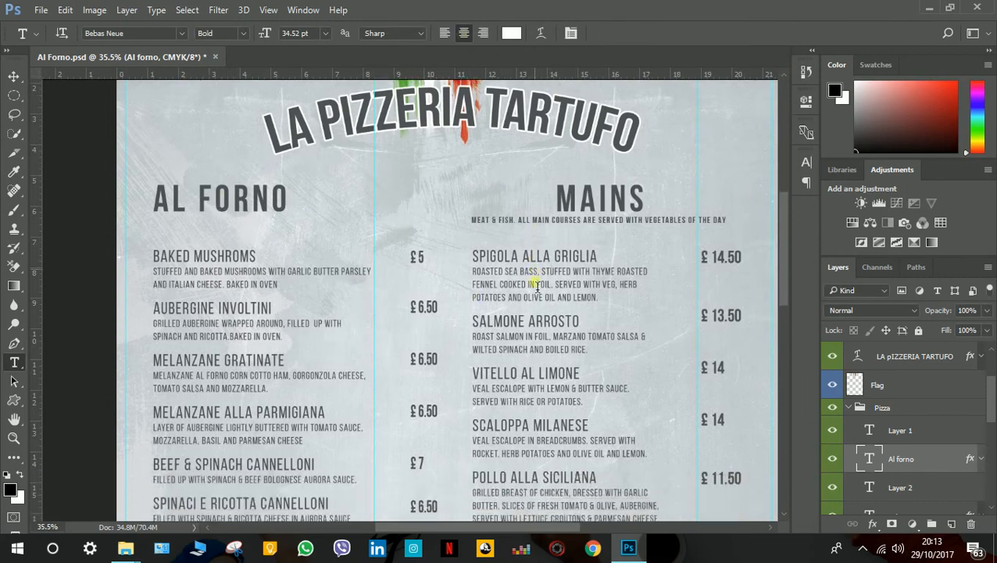
{"action": "scroll", "coordinate": [538, 292], "scroll_direction": "down", "scroll_amount": 6}
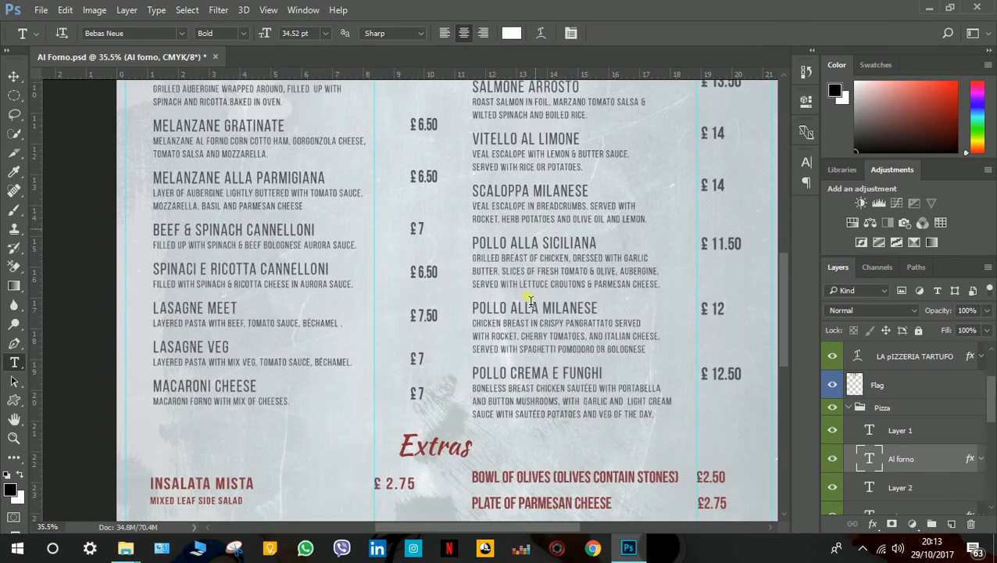
{"action": "scroll", "coordinate": [480, 286], "scroll_direction": "down", "scroll_amount": 2}
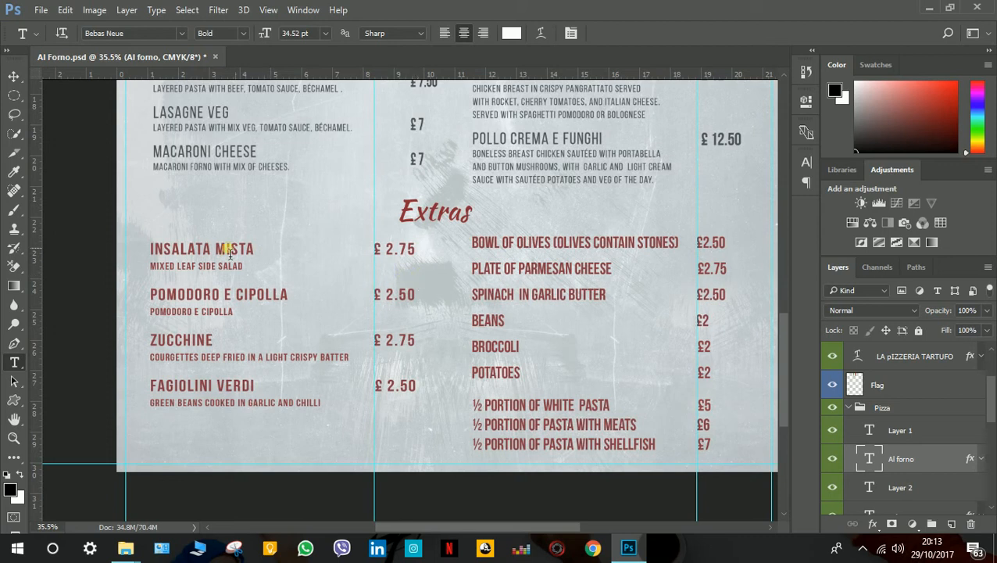
{"action": "left_click", "coordinate": [204, 249]}
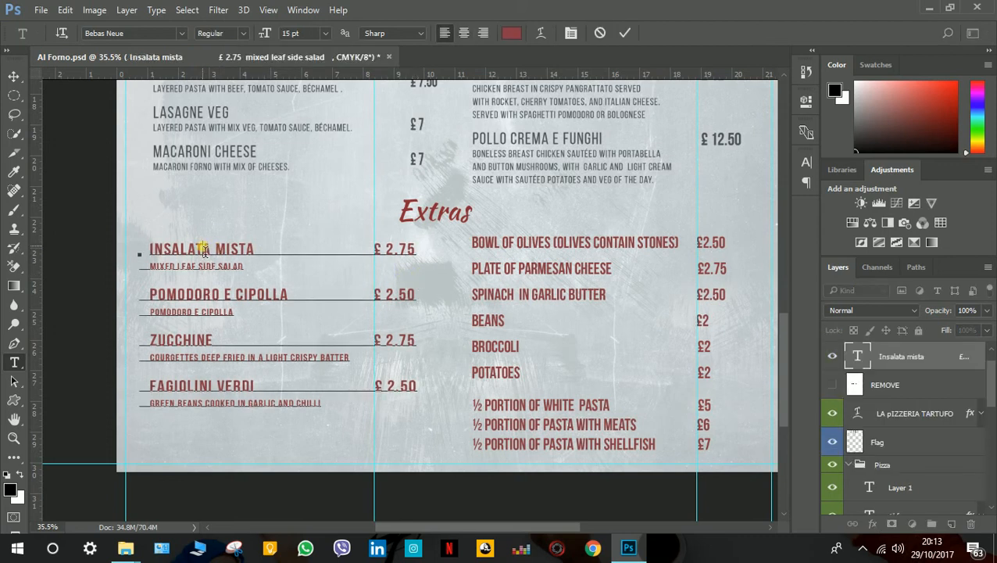
{"action": "type", "text": "h"}
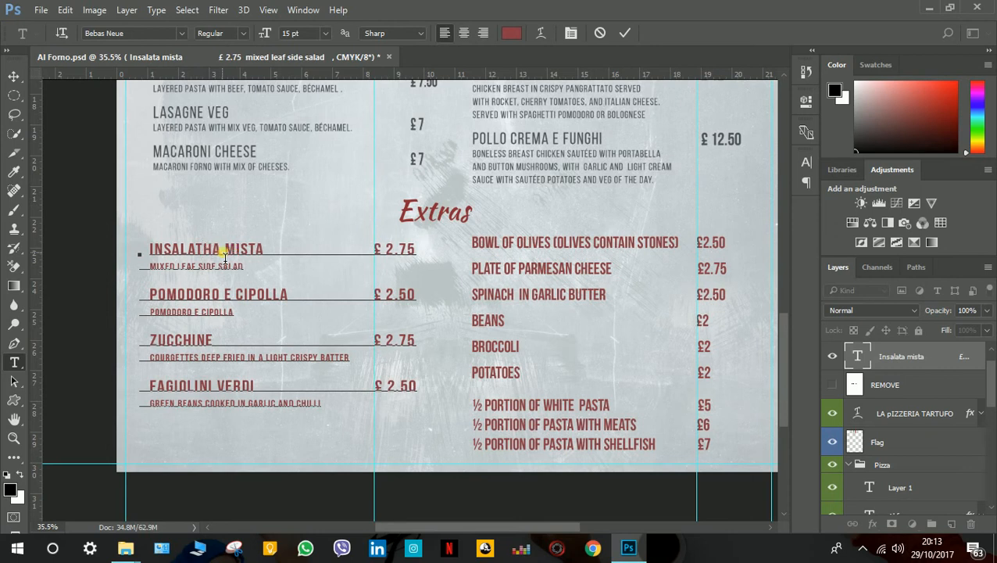
{"action": "key", "text": "BackSpace"}
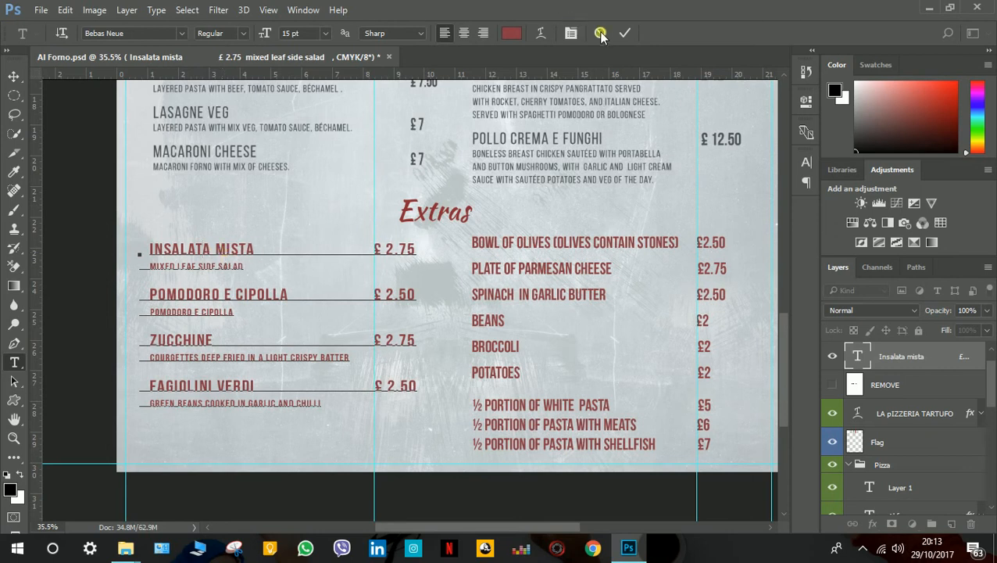
{"action": "left_click", "coordinate": [626, 33]}
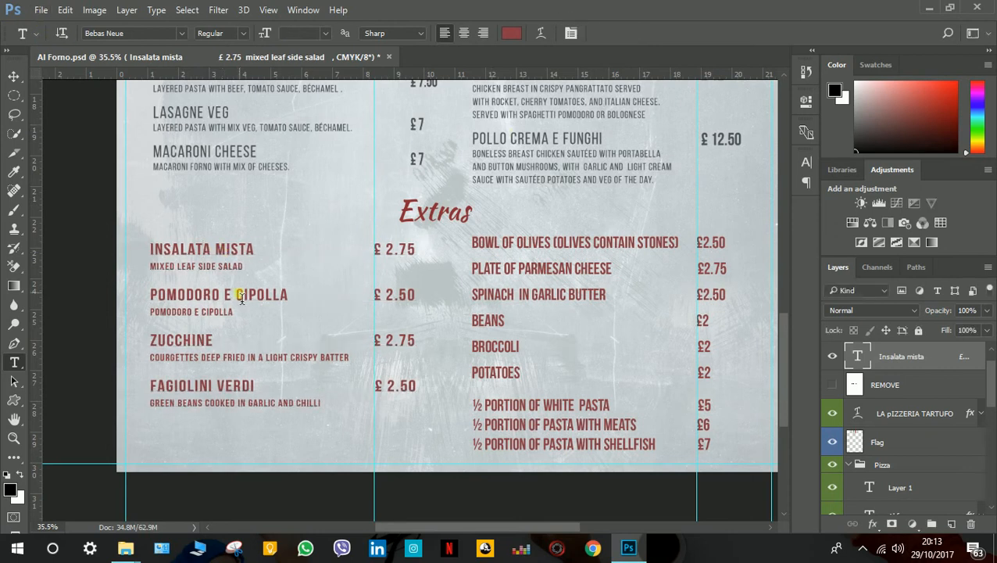
Try recoloring the INSALATA MISTA line to pale pink #dababe and near-black #131111, and discard the text edit.
{"action": "left_click_drag", "start_coordinate": [167, 252], "coordinate": [286, 404]}
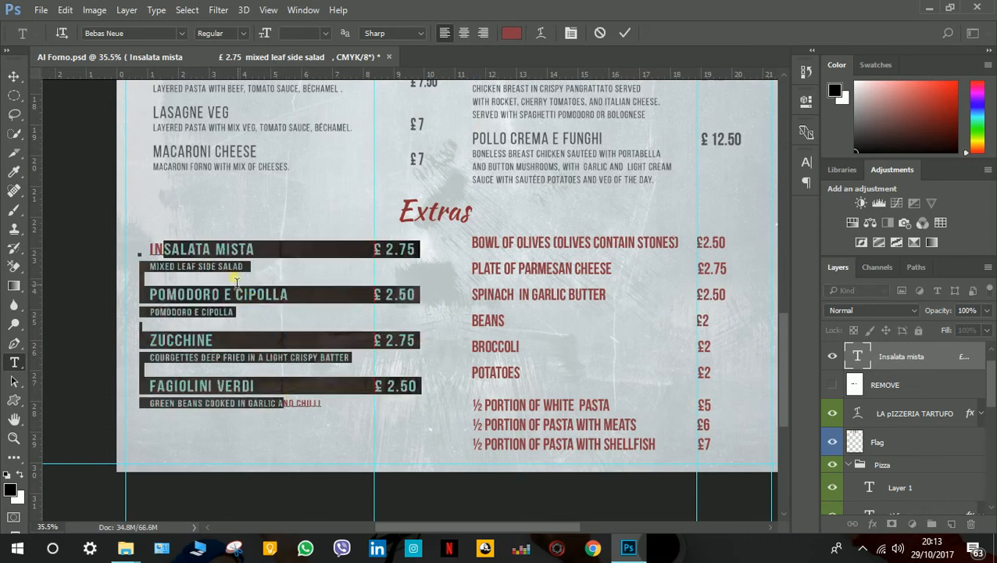
{"action": "left_click", "coordinate": [230, 254]}
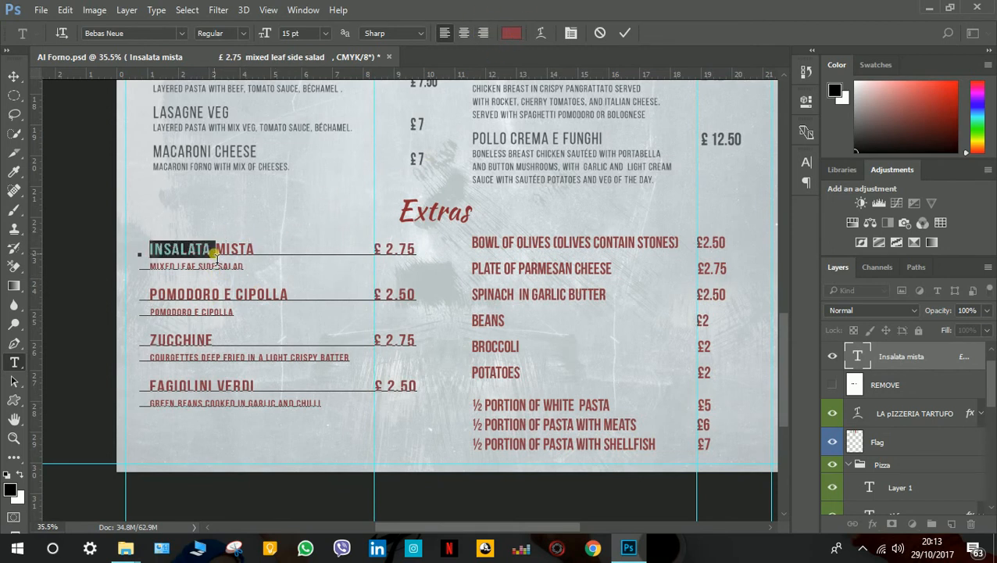
{"action": "triple_click", "coordinate": [217, 254]}
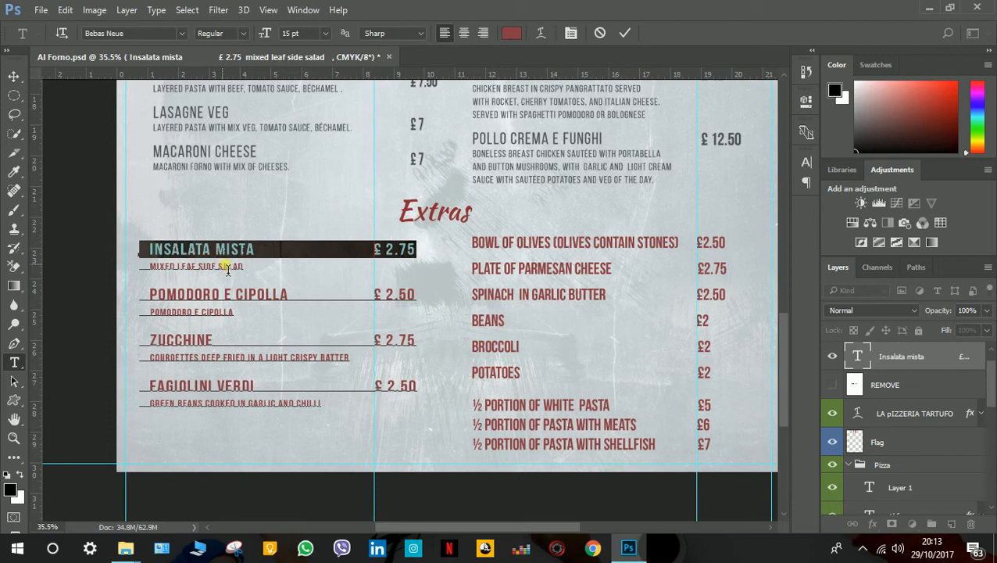
{"action": "left_click", "coordinate": [512, 32]}
{"action": "left_click", "coordinate": [427, 233]}
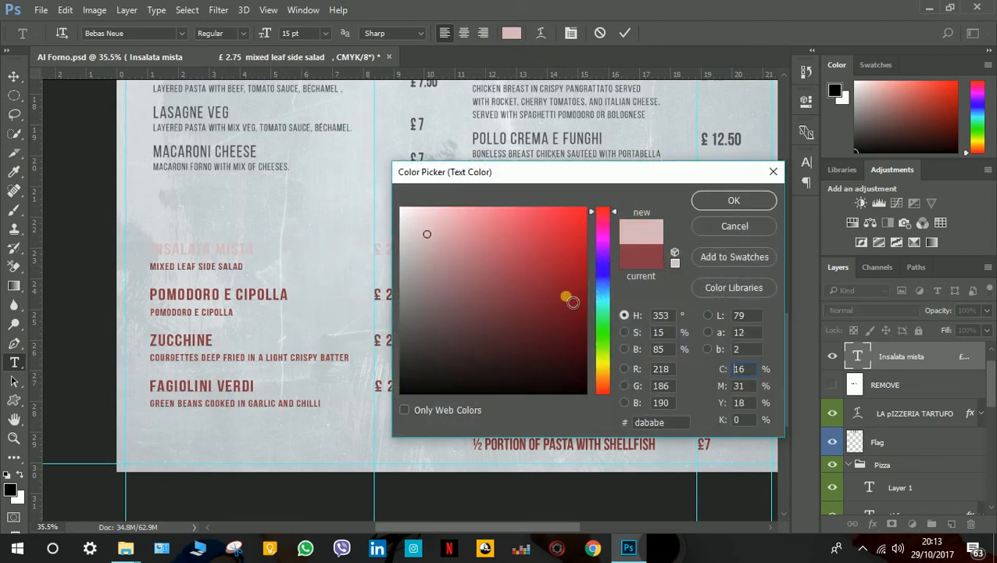
{"action": "left_click", "coordinate": [417, 380]}
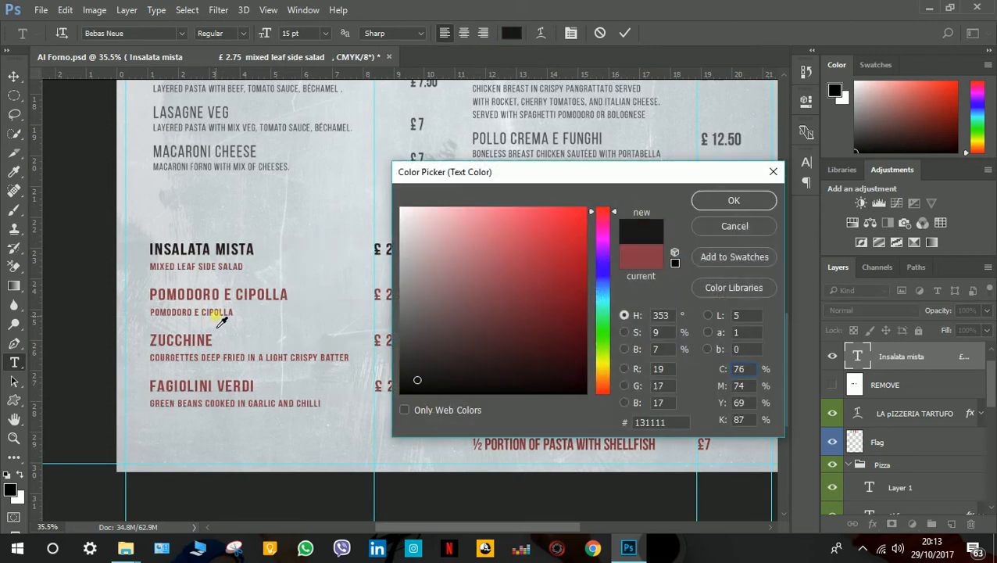
{"action": "left_click", "coordinate": [740, 232]}
{"action": "left_click", "coordinate": [600, 32]}
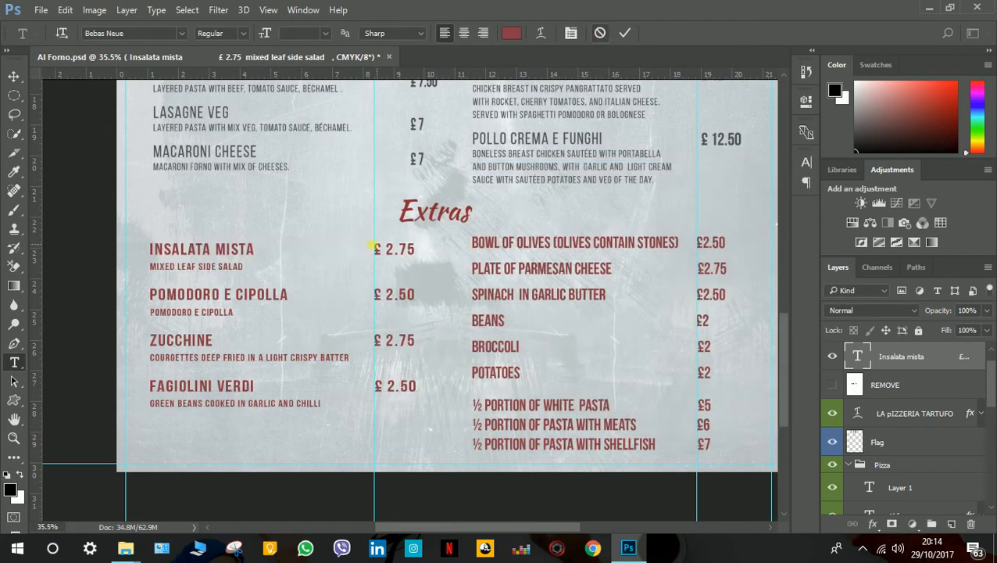
Try recoloring the Extras heading text to dark gray #3b3535, and discard the text edit.
{"action": "left_click", "coordinate": [412, 218]}
{"action": "left_click_drag", "start_coordinate": [467, 213], "coordinate": [382, 199]}
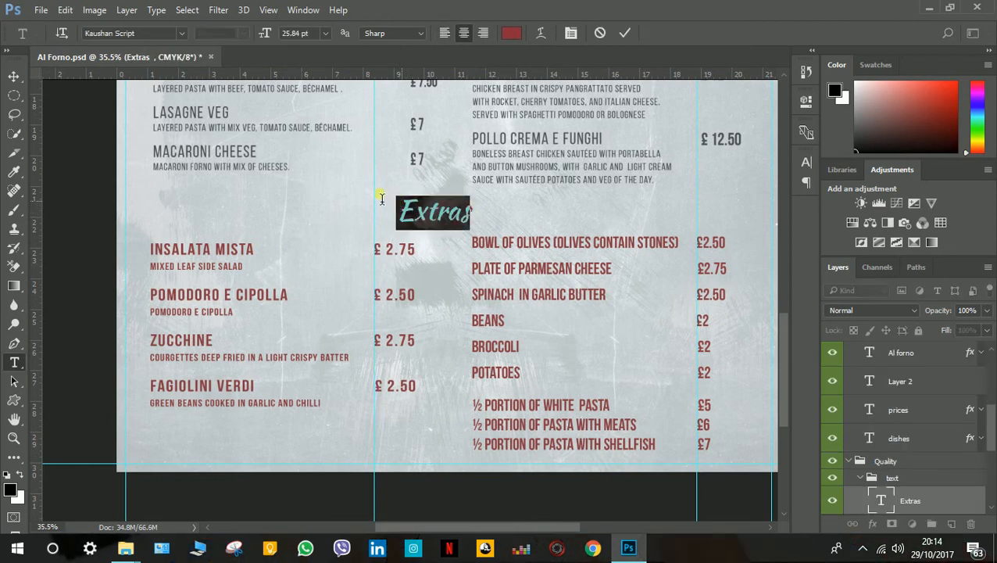
{"action": "left_click", "coordinate": [512, 33]}
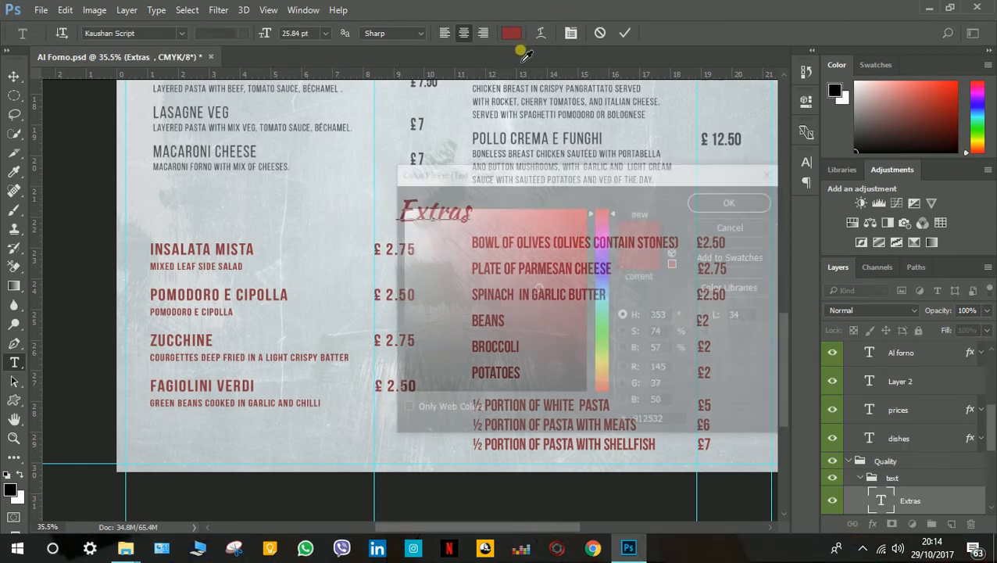
{"action": "left_click_drag", "start_coordinate": [499, 175], "coordinate": [673, 94]}
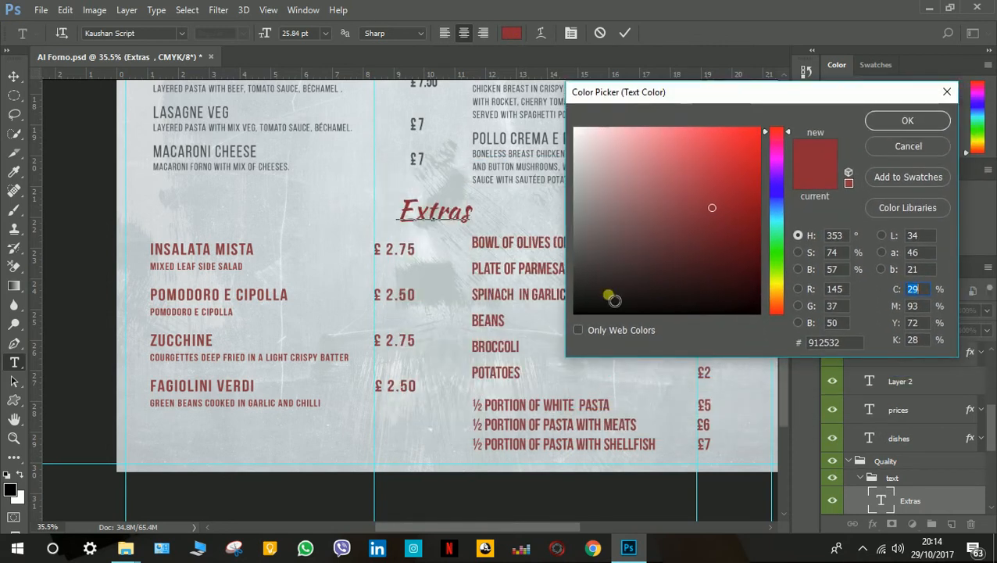
{"action": "left_click", "coordinate": [594, 271]}
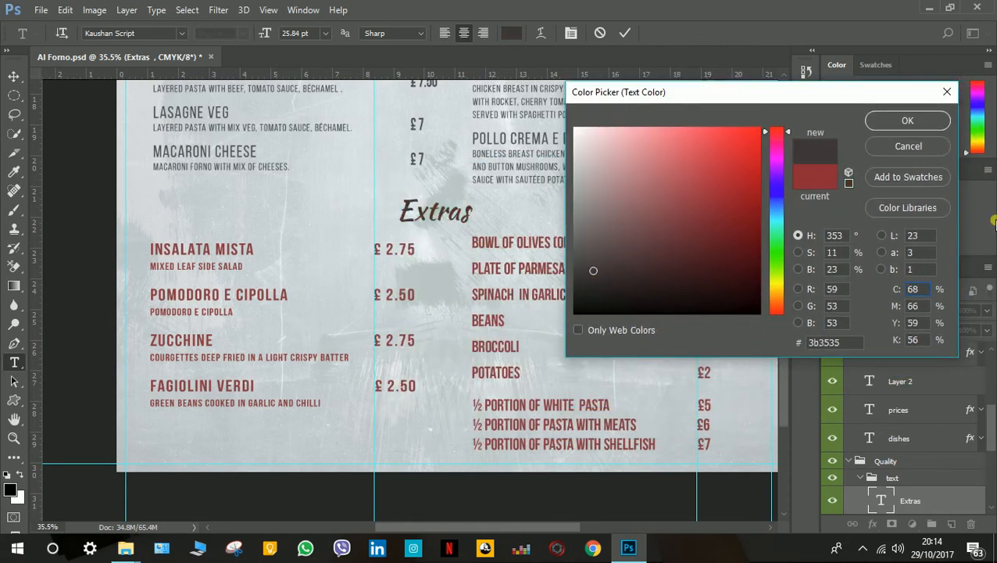
{"action": "left_click", "coordinate": [909, 147]}
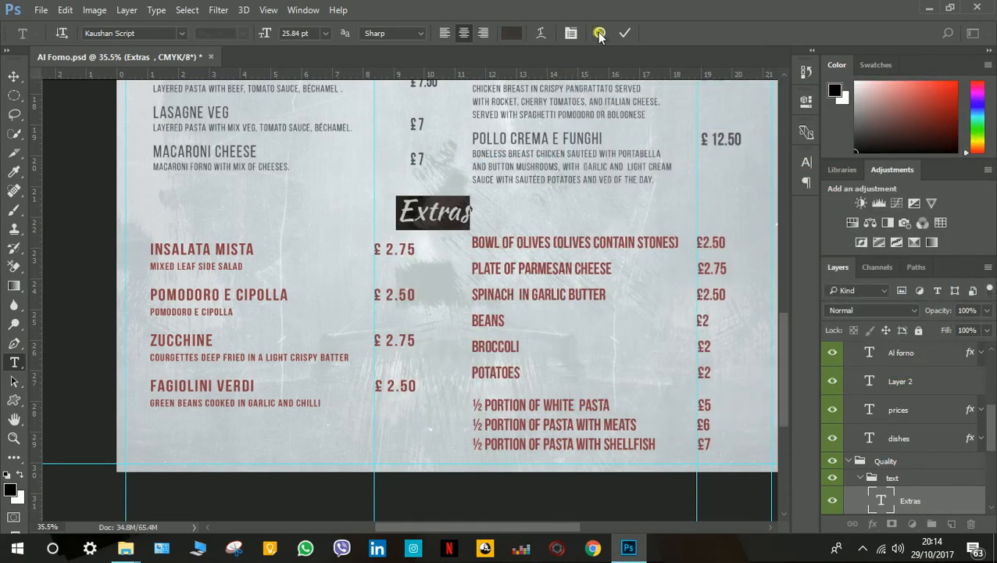
{"action": "left_click", "coordinate": [600, 33]}
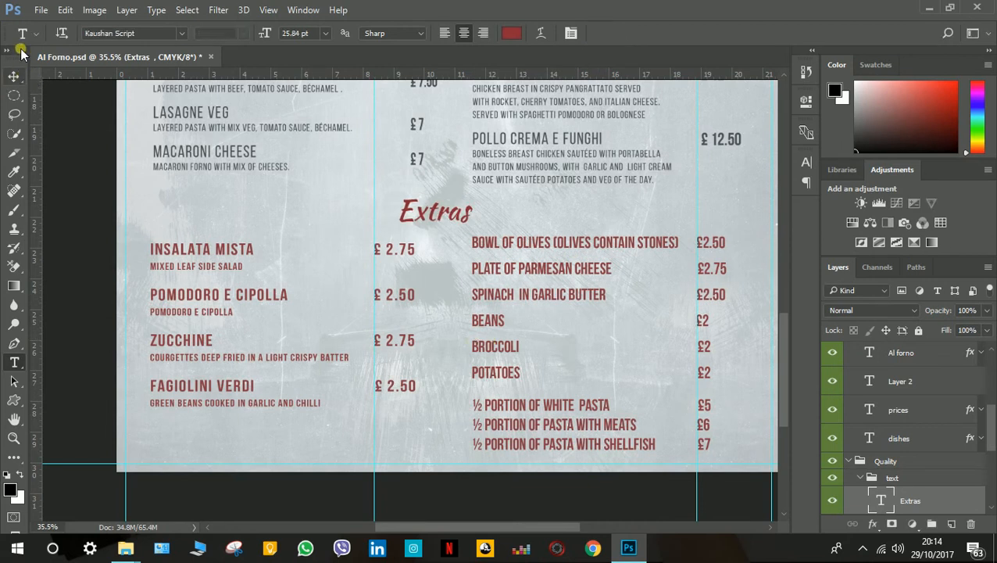
Switch to the Move tool, deselect the Extras layer and save the Al Forno.psd document.
{"action": "left_click", "coordinate": [13, 76]}
{"action": "left_click", "coordinate": [189, 283]}
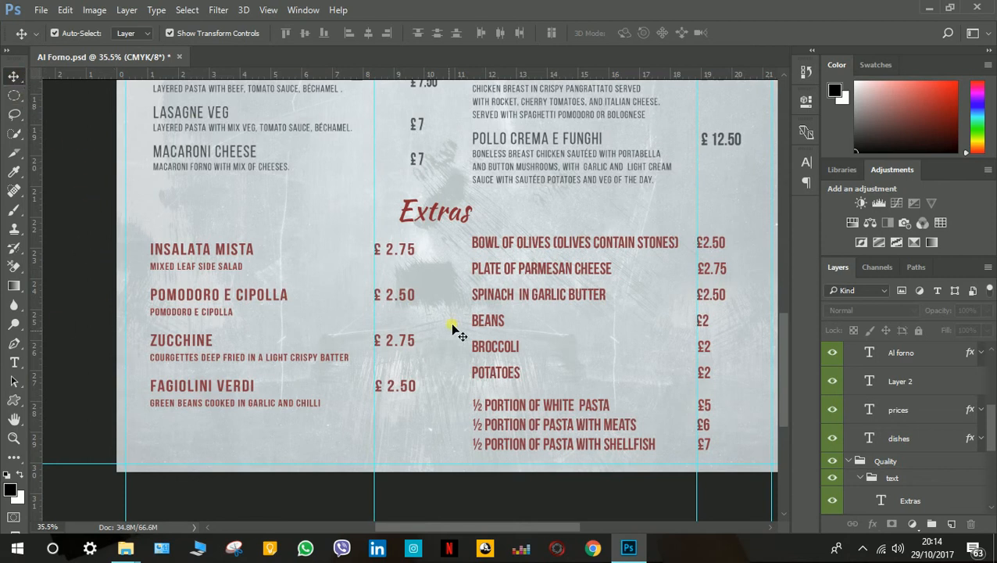
{"action": "scroll", "coordinate": [438, 266], "scroll_direction": "up", "scroll_amount": 1}
{"action": "scroll", "coordinate": [438, 266], "scroll_direction": "up", "scroll_amount": 9}
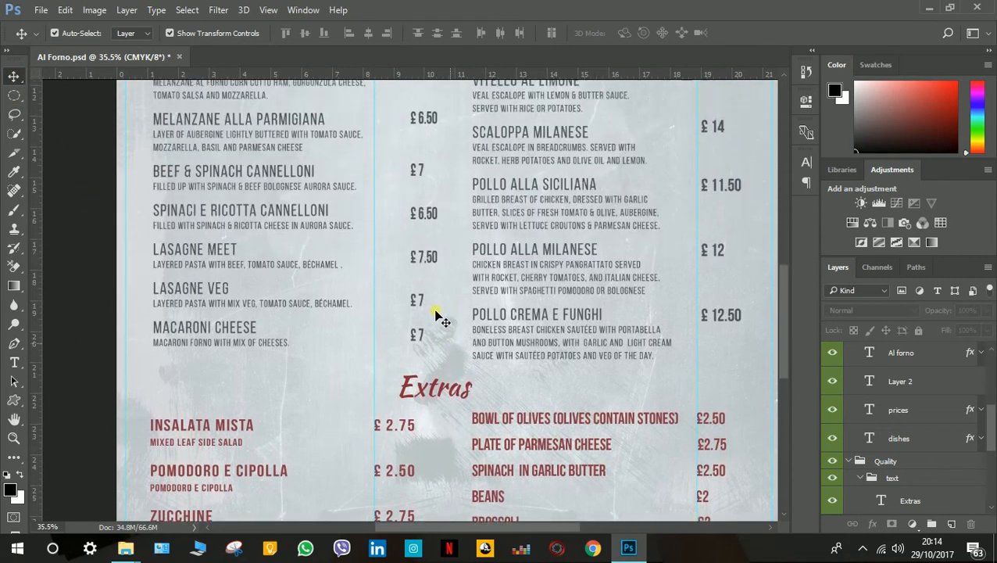
{"action": "scroll", "coordinate": [439, 315], "scroll_direction": "up", "scroll_amount": 10}
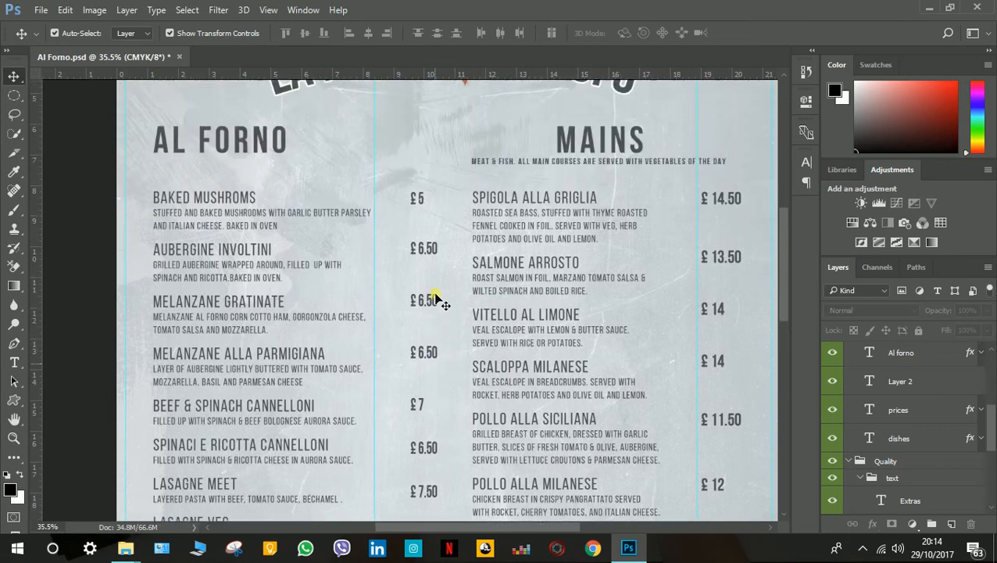
{"action": "scroll", "coordinate": [439, 299], "scroll_direction": "up", "scroll_amount": 12}
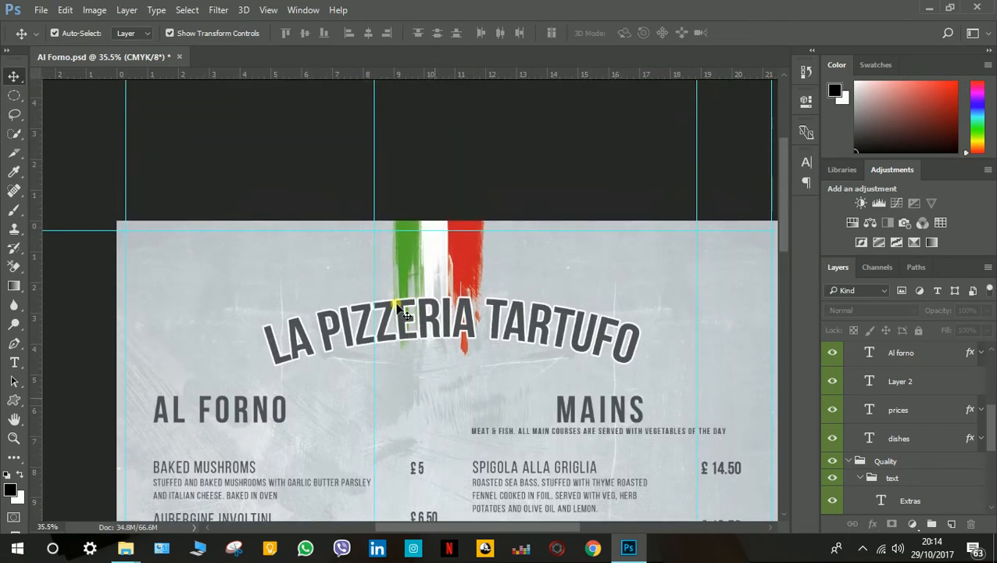
{"action": "left_click_drag", "start_coordinate": [785, 180], "coordinate": [790, 157]}
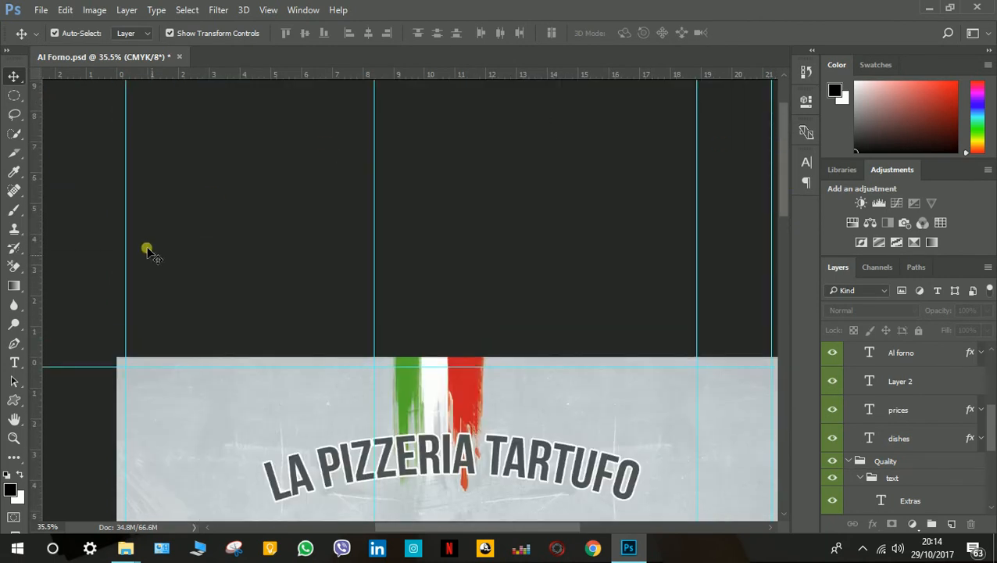
{"action": "left_click", "coordinate": [39, 12]}
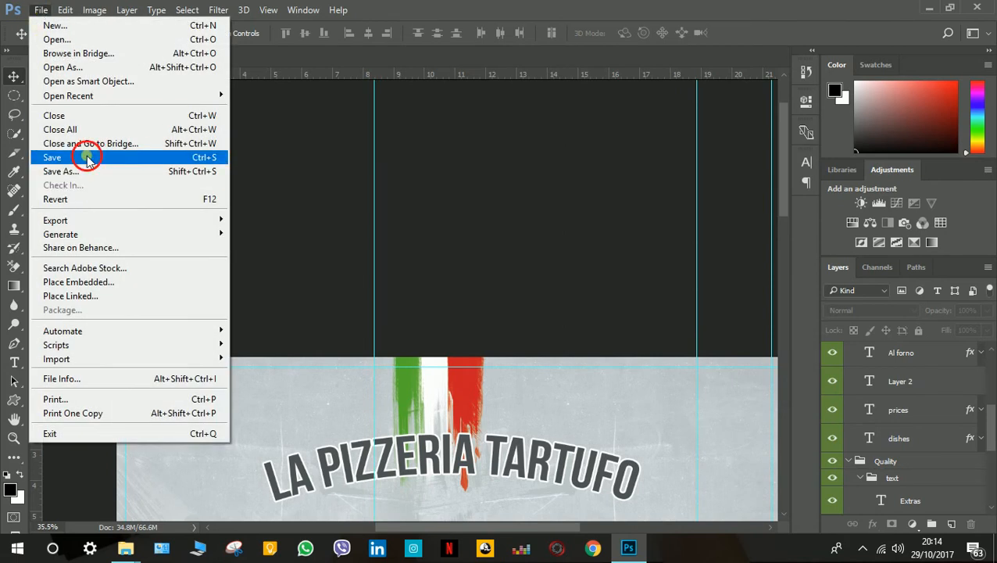
{"action": "left_click", "coordinate": [88, 157]}
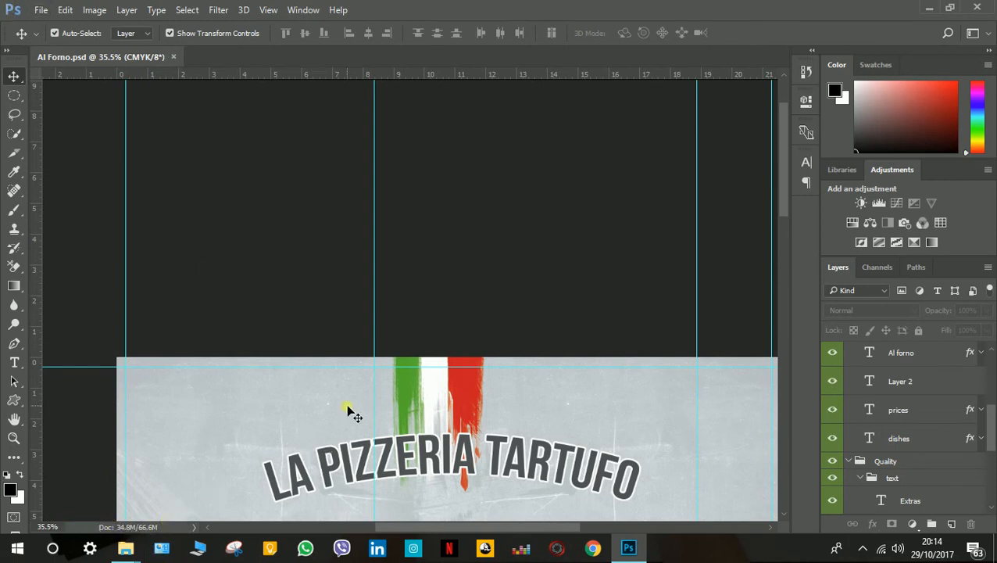
Start a Quick Export of the Al Forno menu as PNG.
{"action": "scroll", "coordinate": [349, 414], "scroll_direction": "down", "scroll_amount": 5}
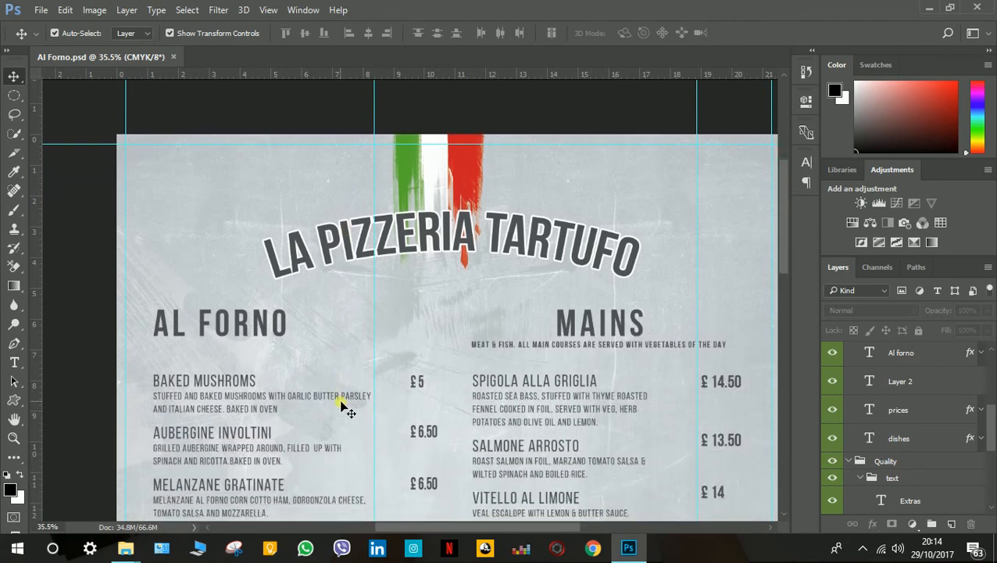
{"action": "left_click_drag", "start_coordinate": [462, 528], "coordinate": [475, 528]}
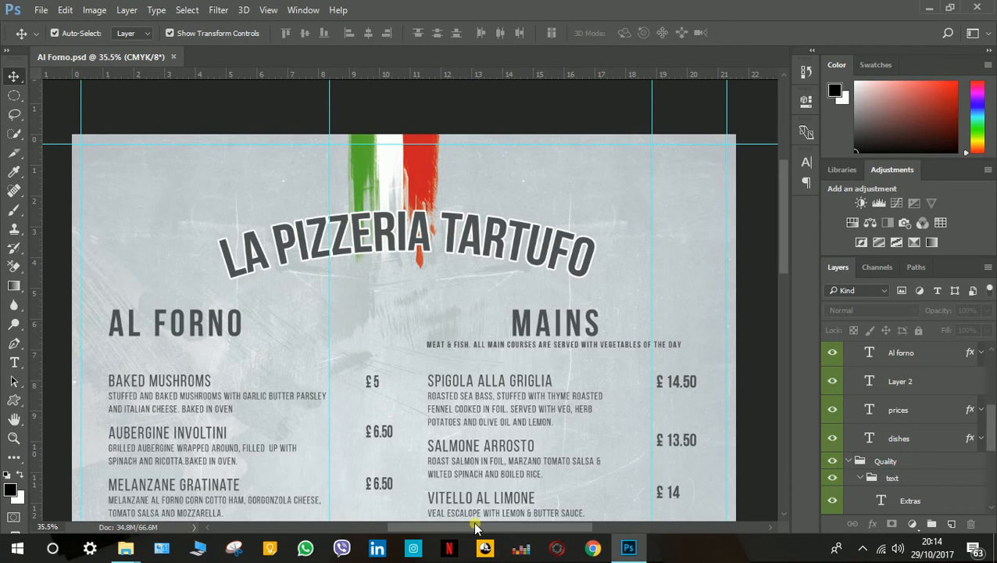
{"action": "mouse_move", "coordinate": [125, 547]}
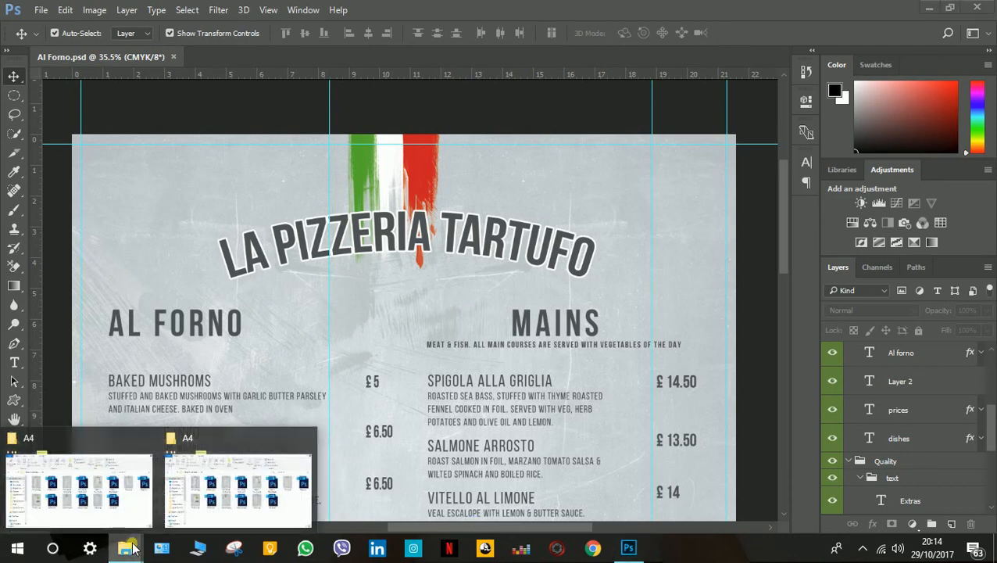
{"action": "mouse_move", "coordinate": [228, 480]}
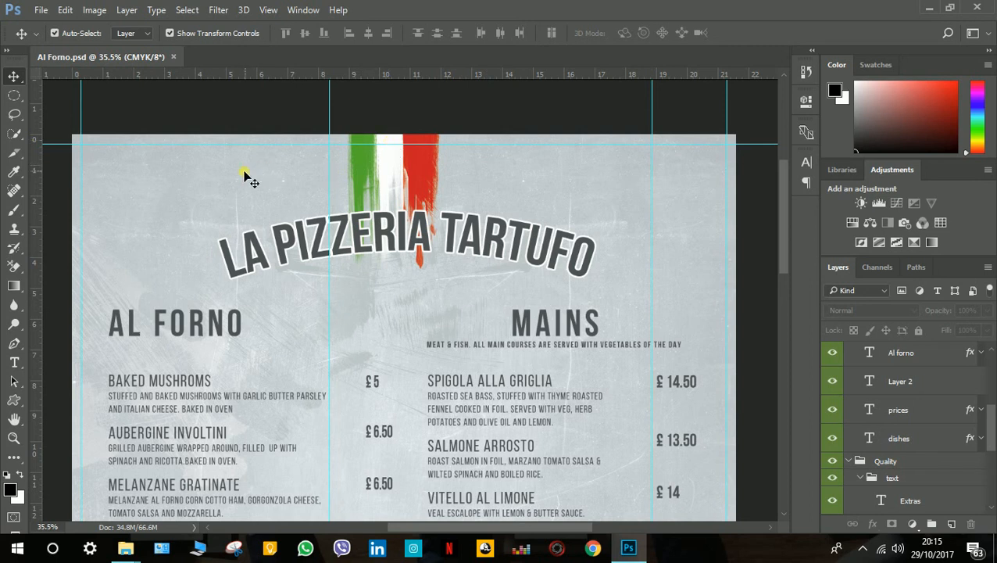
{"action": "left_click", "coordinate": [43, 10]}
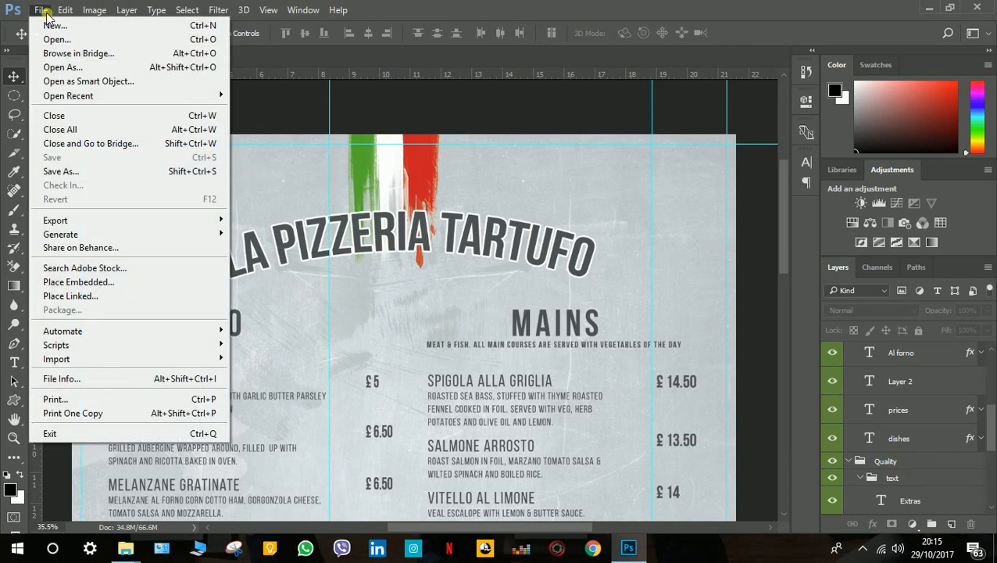
{"action": "left_click", "coordinate": [77, 216]}
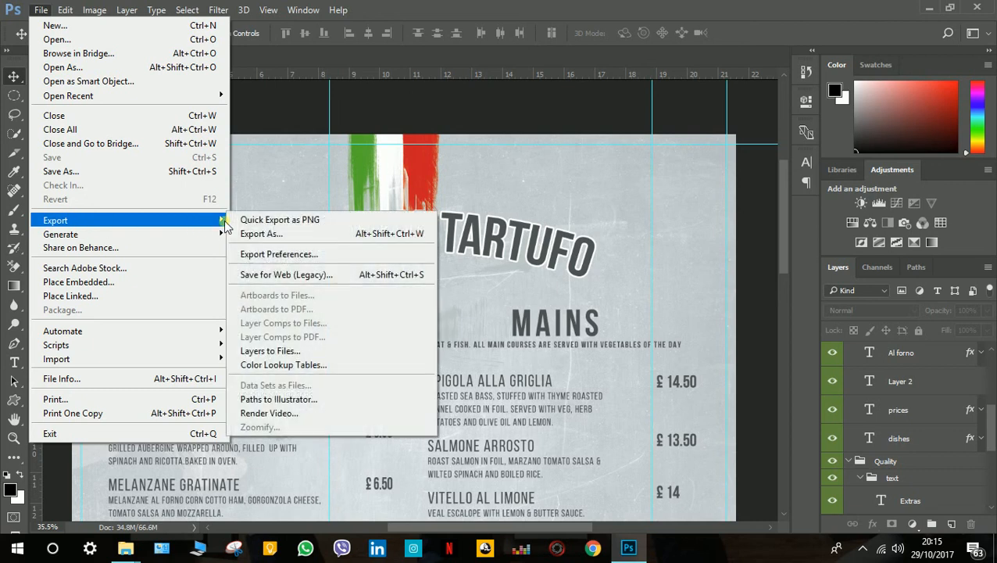
{"action": "left_click", "coordinate": [277, 221]}
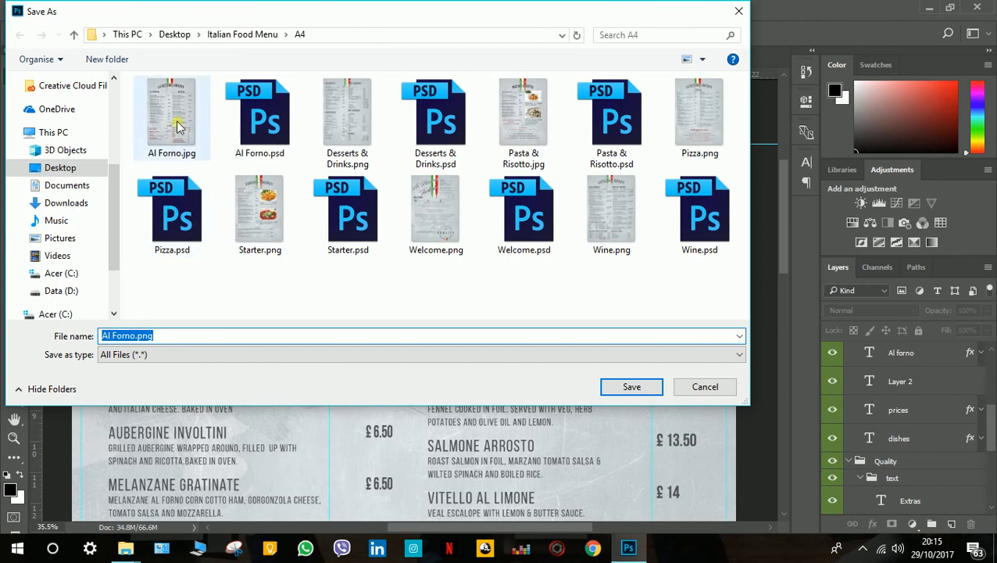
Save the export in the A4 folder under the existing file name Al Forno.jpg, and accept replacing that file.
{"action": "left_click", "coordinate": [162, 148]}
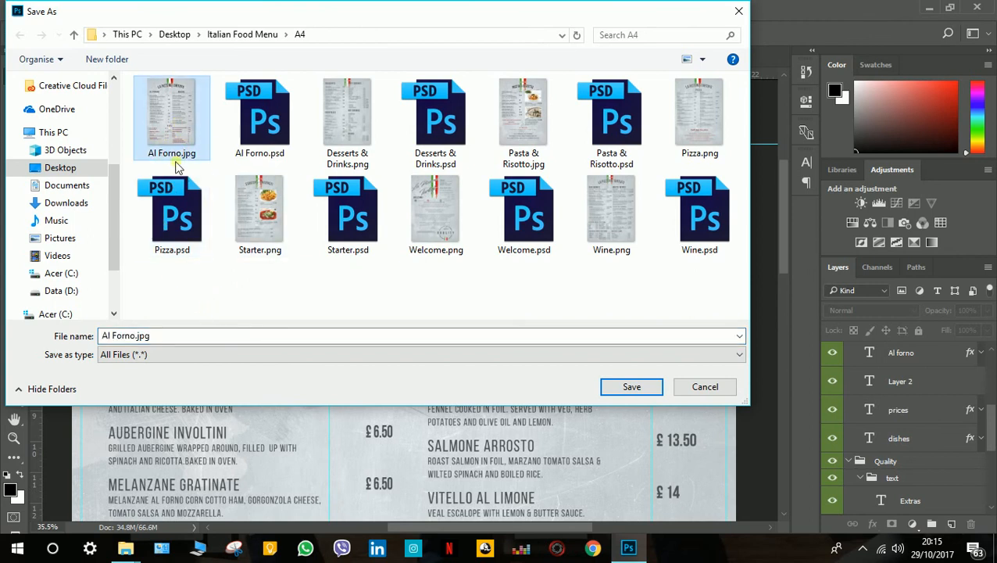
{"action": "left_click", "coordinate": [178, 336]}
{"action": "double_click", "coordinate": [137, 336]}
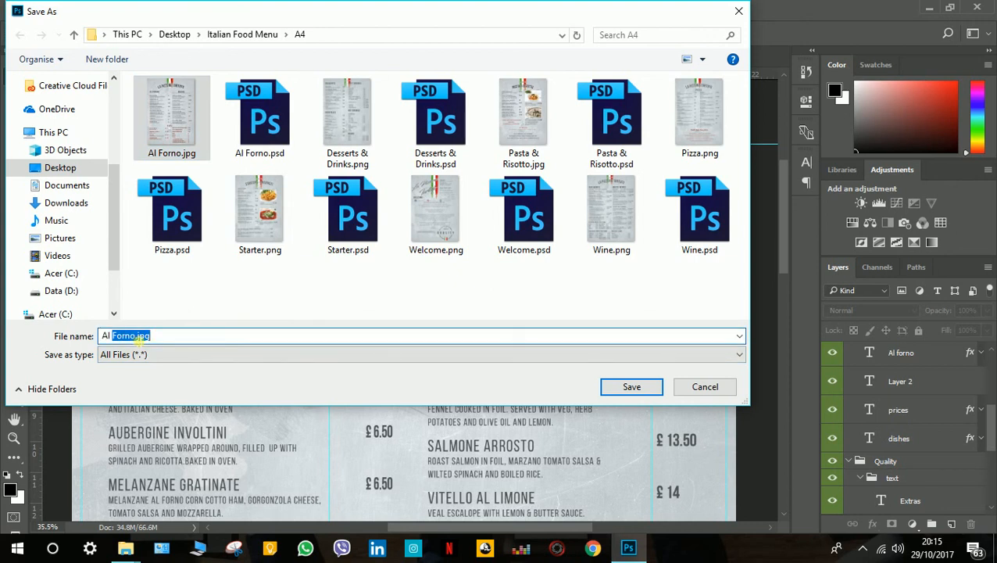
{"action": "left_click", "coordinate": [137, 336]}
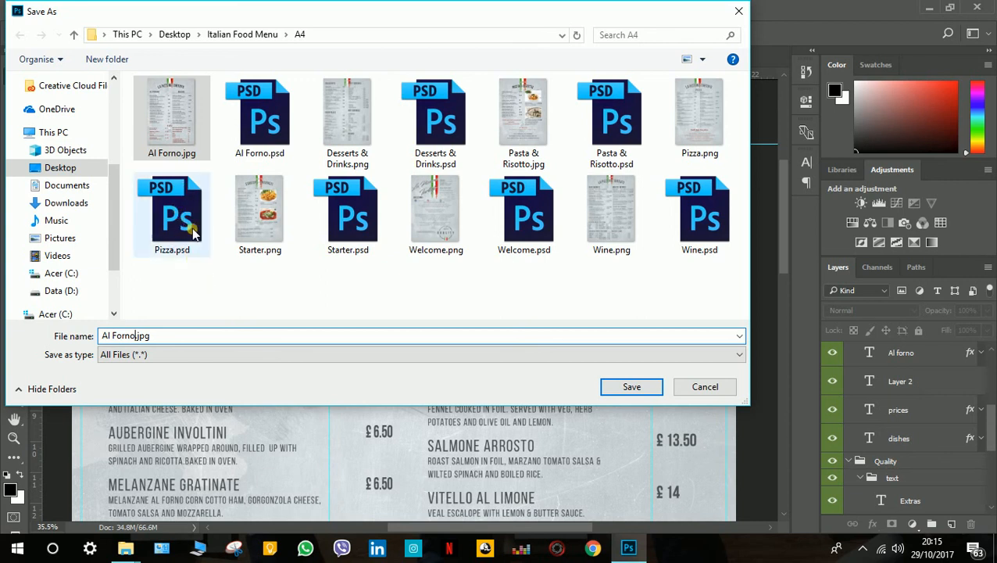
{"action": "left_click", "coordinate": [186, 155]}
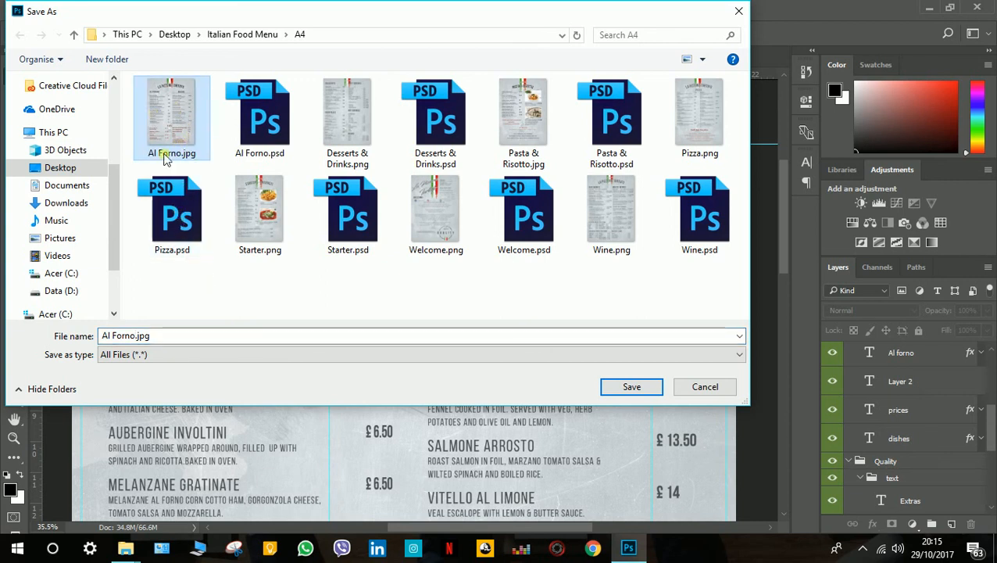
{"action": "left_click", "coordinate": [627, 391]}
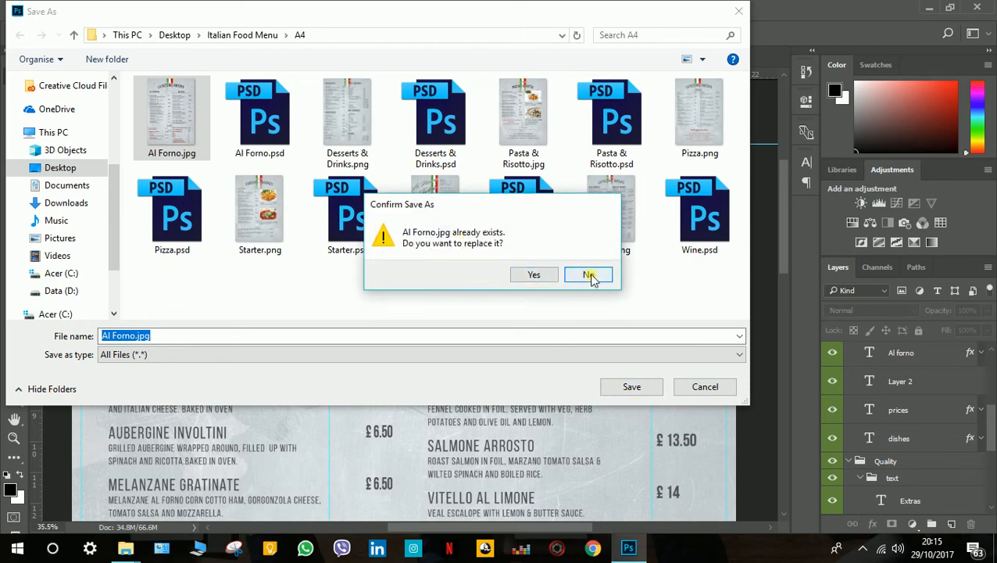
{"action": "left_click", "coordinate": [535, 280]}
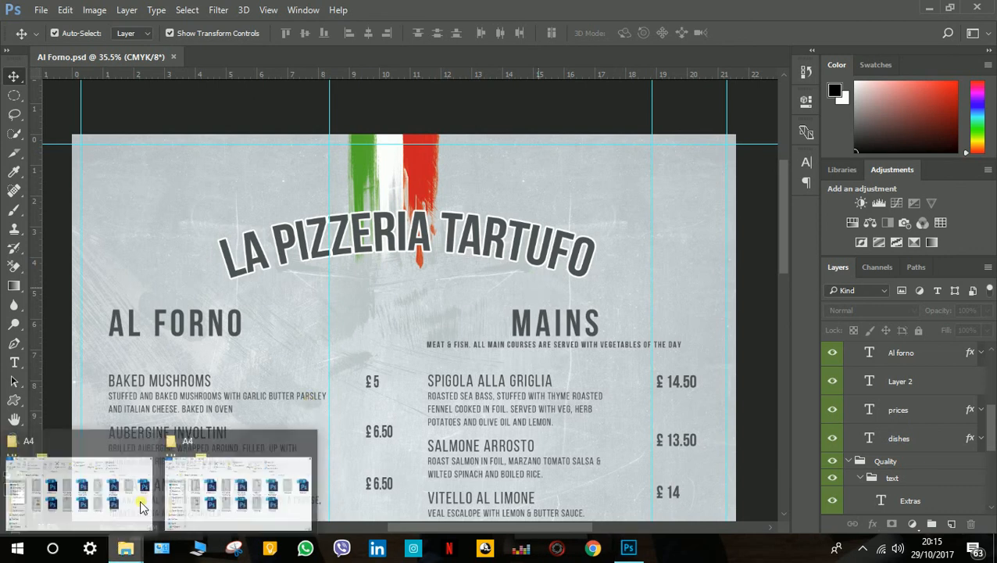
Switch to the A4 folder in File Explorer, open Al Forno.jpg to check the menu image, and close the viewer.
{"action": "left_click", "coordinate": [234, 484]}
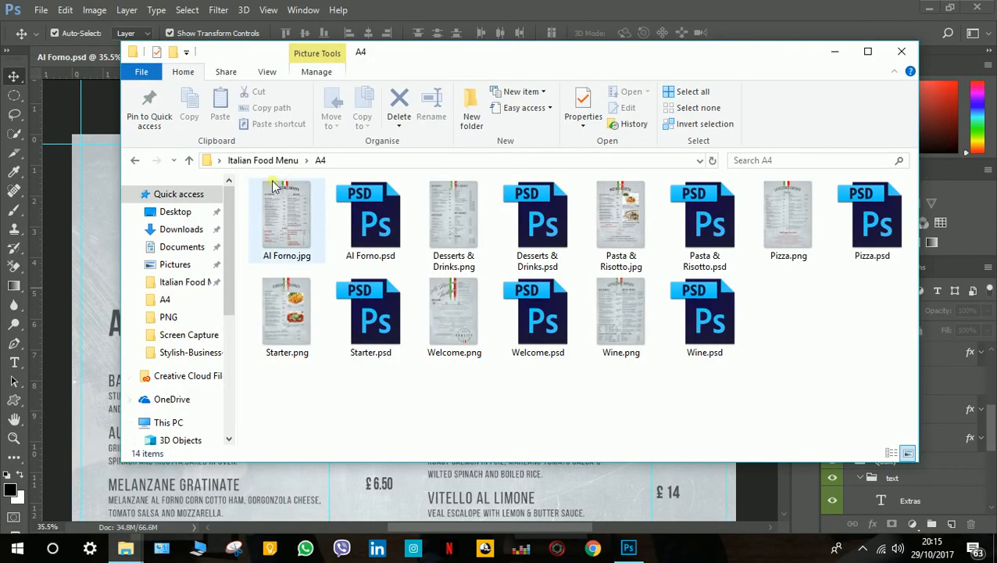
{"action": "right_click", "coordinate": [420, 382]}
{"action": "left_click", "coordinate": [462, 236]}
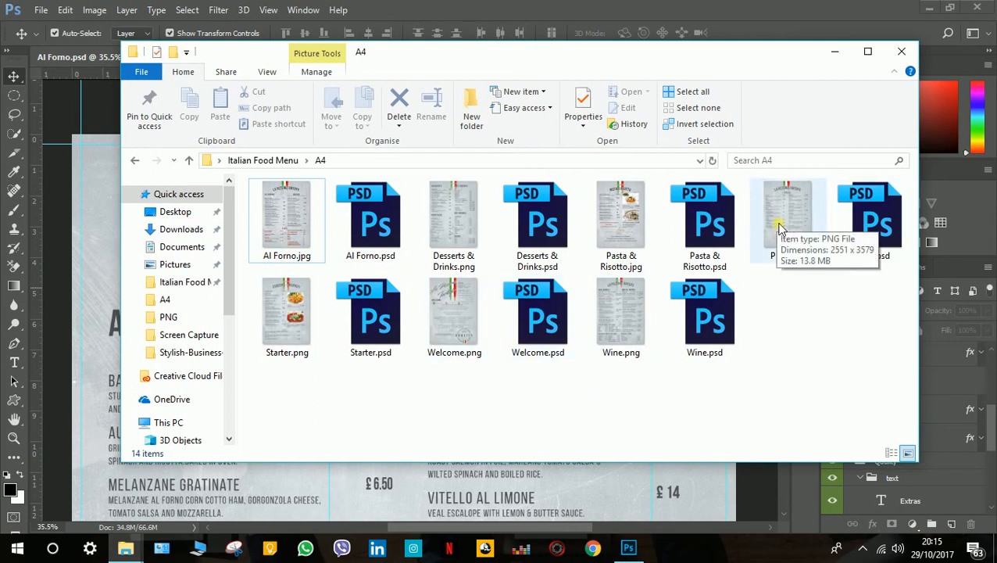
{"action": "left_click", "coordinate": [290, 215]}
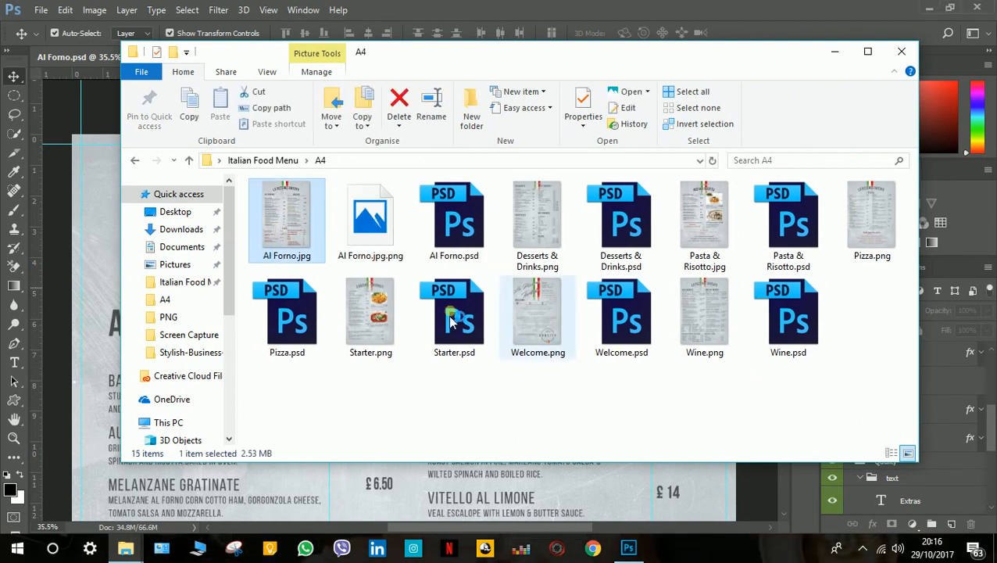
{"action": "double_click", "coordinate": [288, 222]}
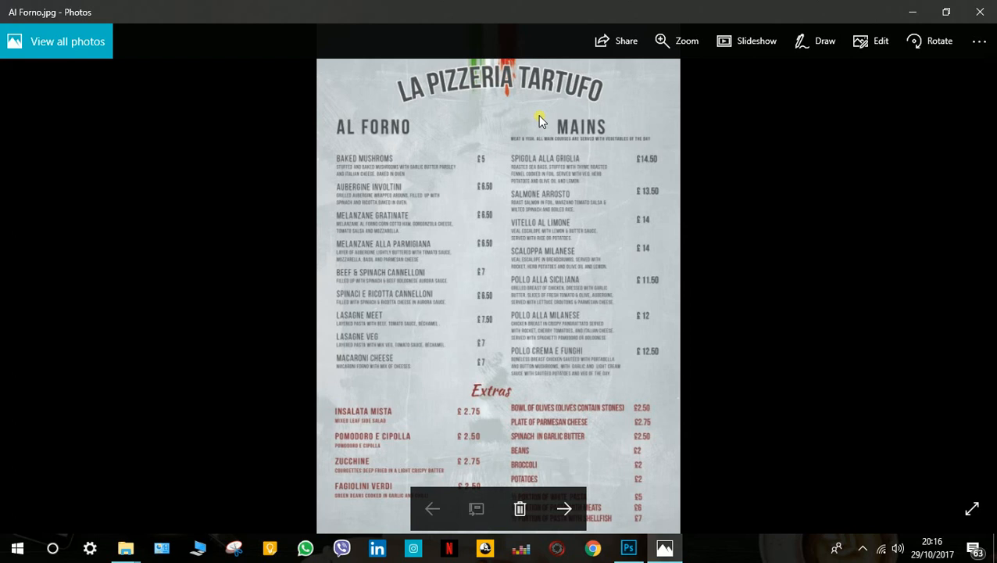
{"action": "left_click", "coordinate": [987, 12]}
{"action": "left_click", "coordinate": [439, 387]}
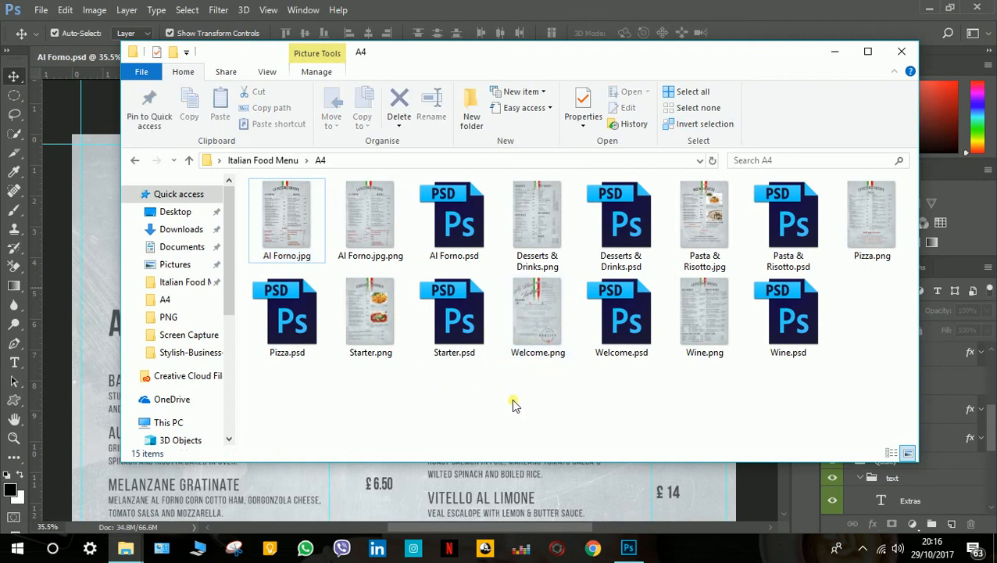